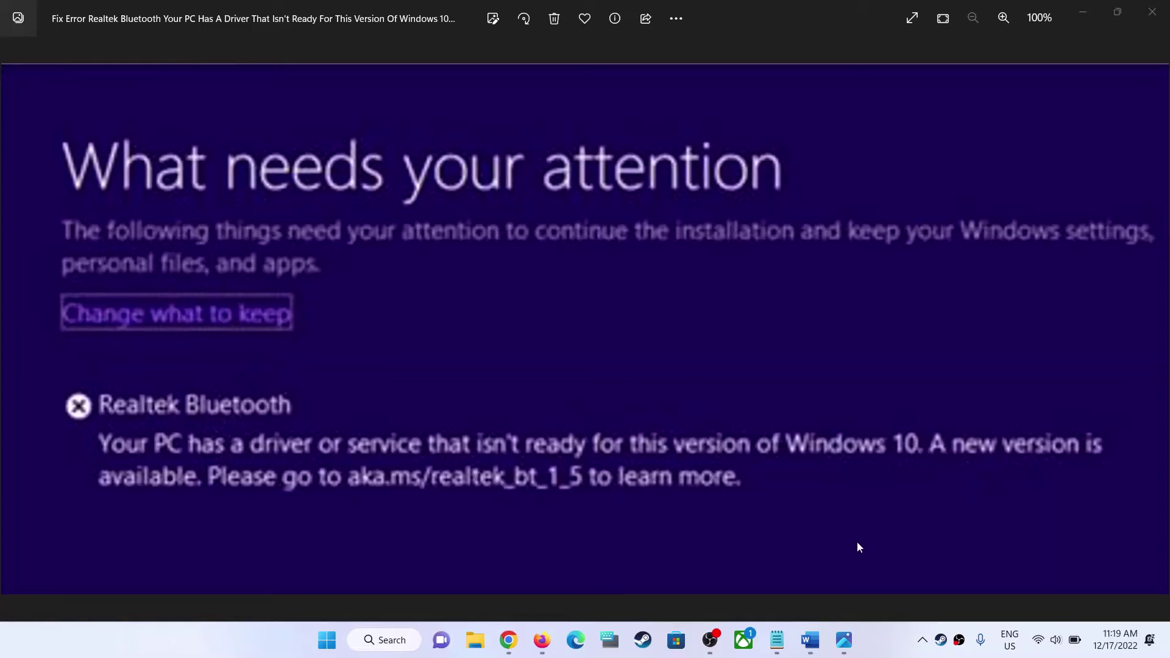
# Step: Bring up the Word notes, select the C:\Windows\System32\drivers path, and launch File Explorer
pyautogui.click(810, 640)
pyautogui.moveTo(151, 188); pyautogui.dragTo(588, 189)
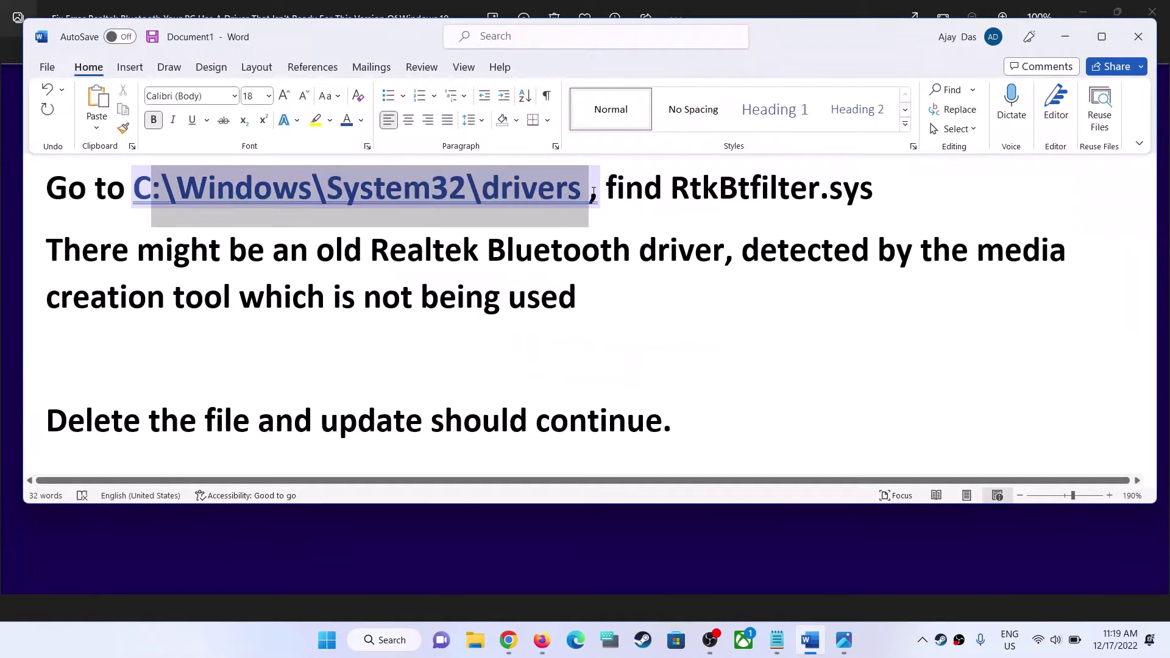
pyautogui.click(475, 640)
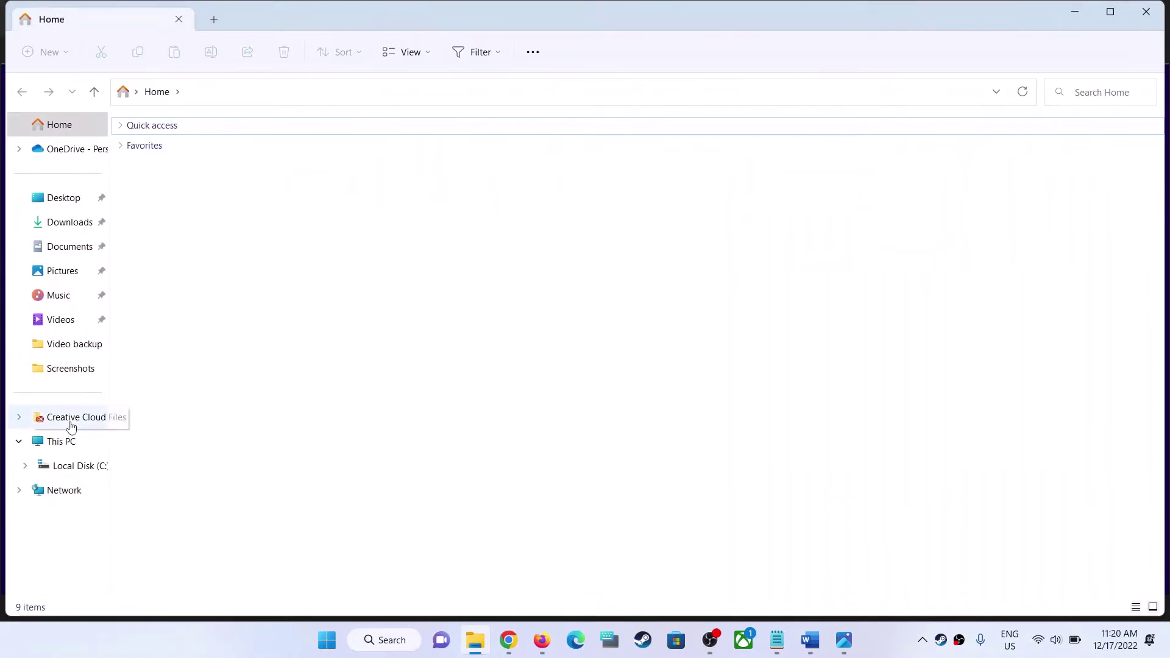
# Step: Navigate from This PC through Local Disk (C:) and Windows into System32
pyautogui.click(64, 442)
pyautogui.doubleClick(197, 153)
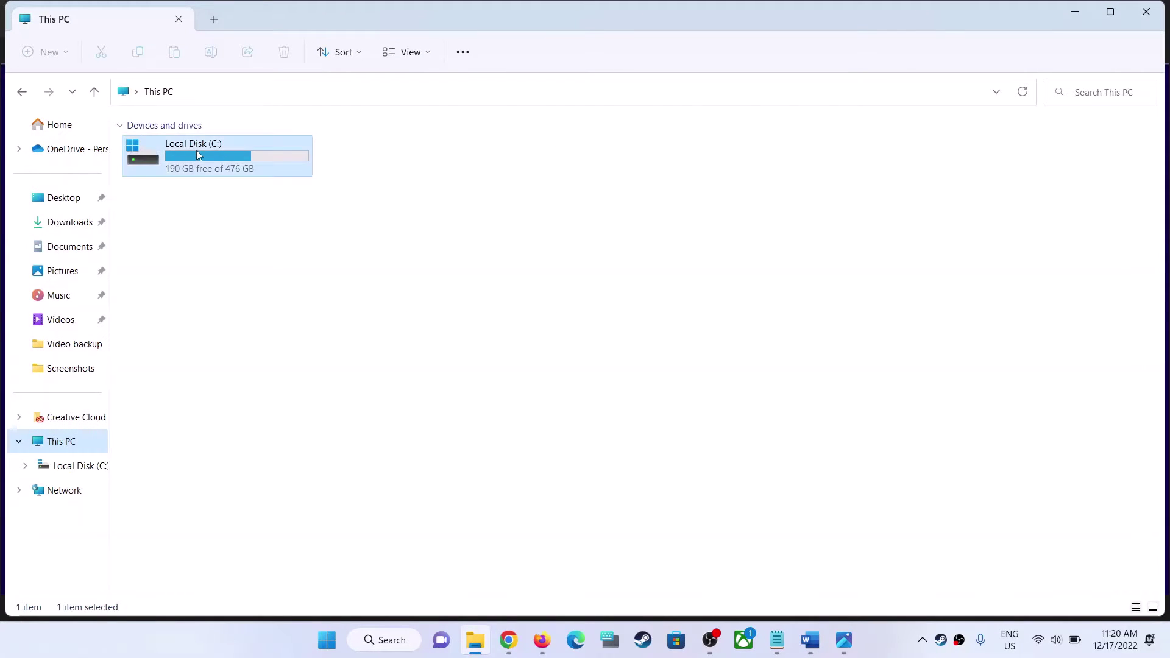
pyautogui.scroll(-1, 174, 497)
pyautogui.click(159, 492)
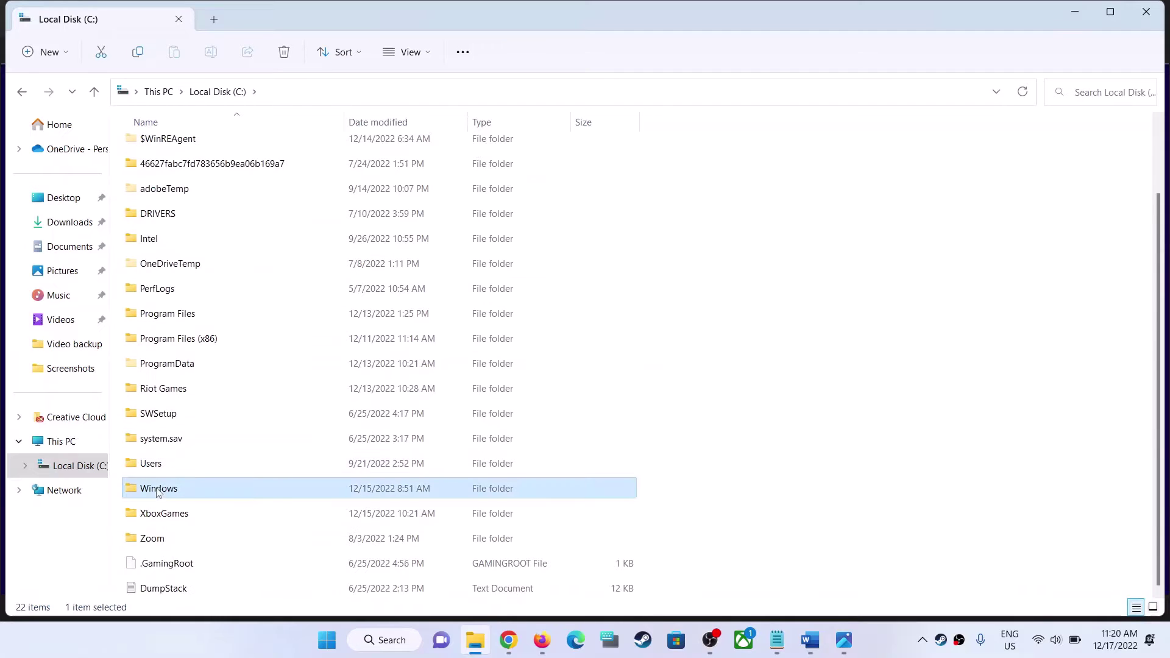
pyautogui.doubleClick(201, 493)
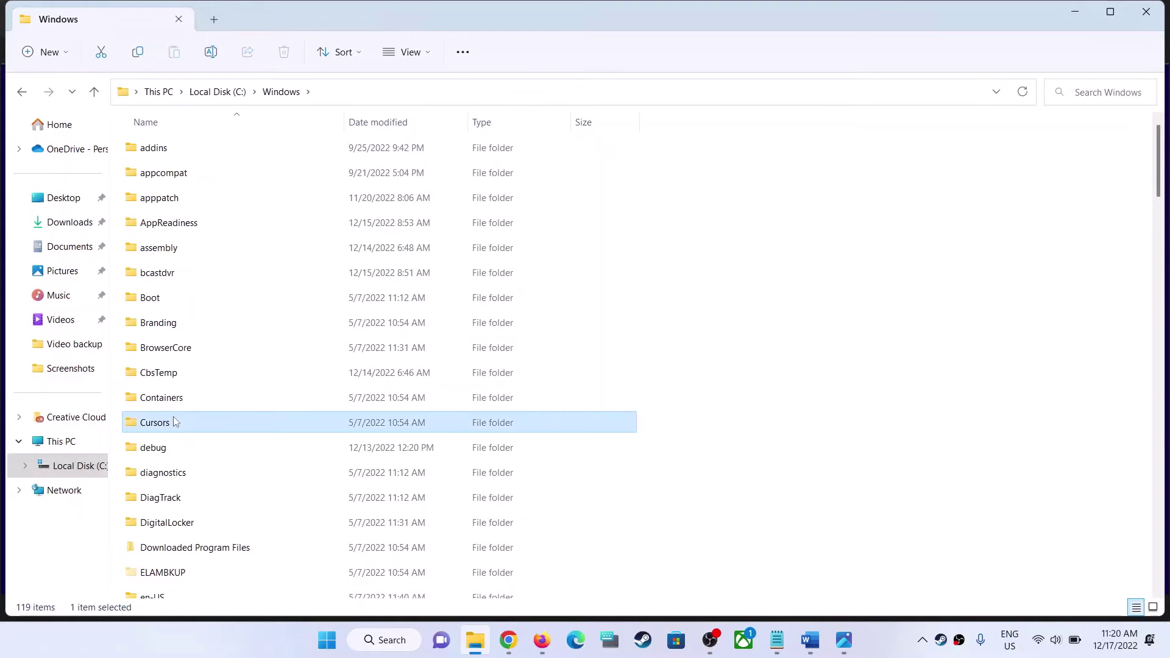
pyautogui.press('s')
pyautogui.click(220, 528)
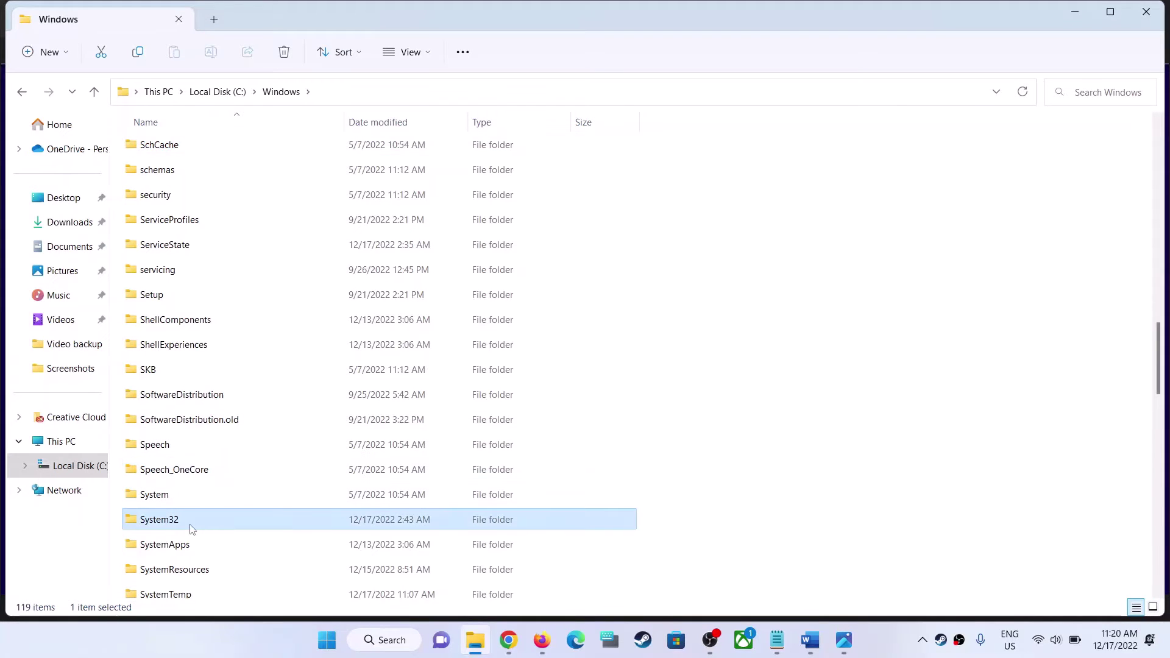
pyautogui.doubleClick(191, 528)
# Step: Open the drivers folder and jump to the RT files so RtkBtfilter.sys shows
pyautogui.click(161, 399)
pyautogui.scroll(-3, 183, 451)
pyautogui.click(158, 515)
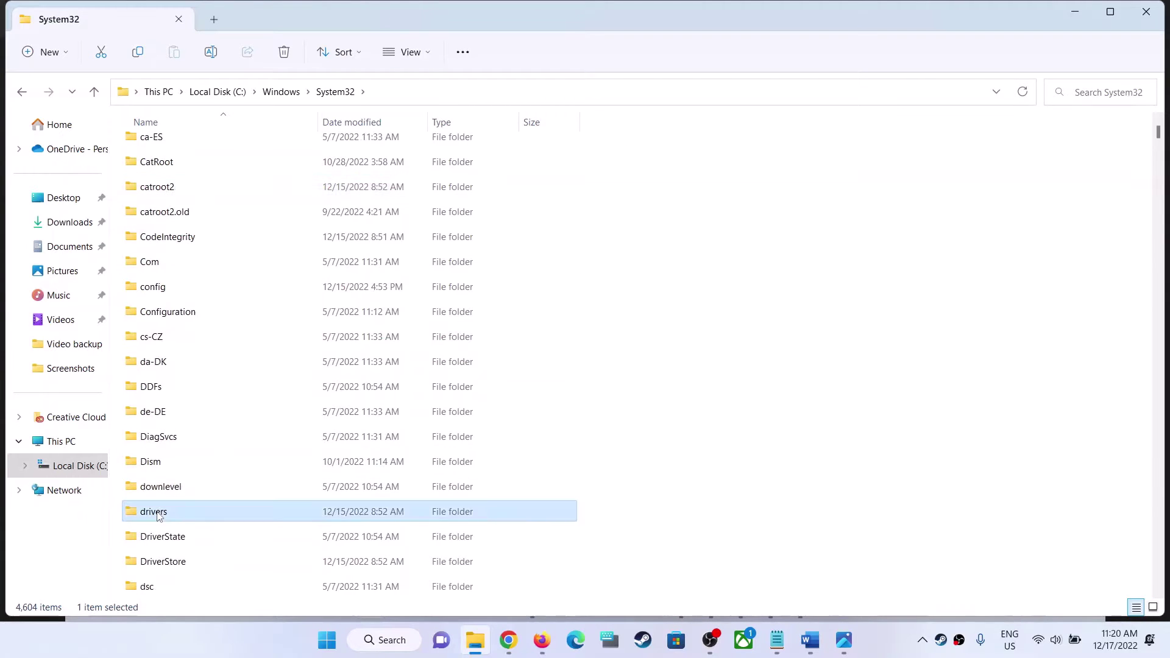
pyautogui.doubleClick(175, 512)
pyautogui.click(176, 372)
pyautogui.press('r')
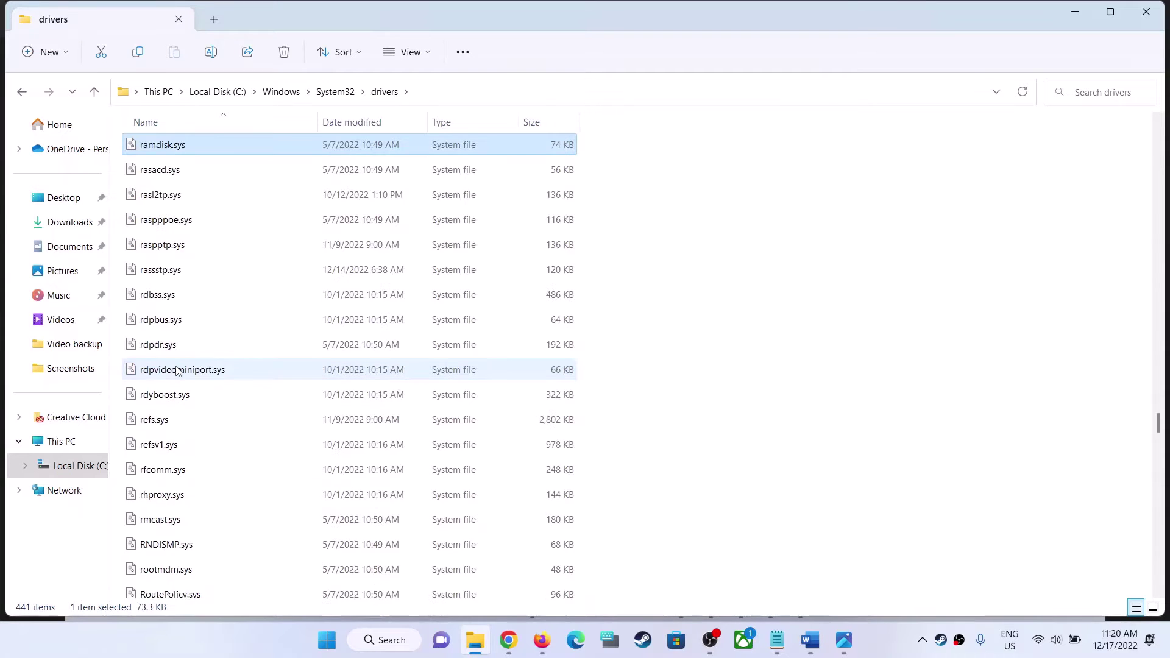
pyautogui.click(164, 305)
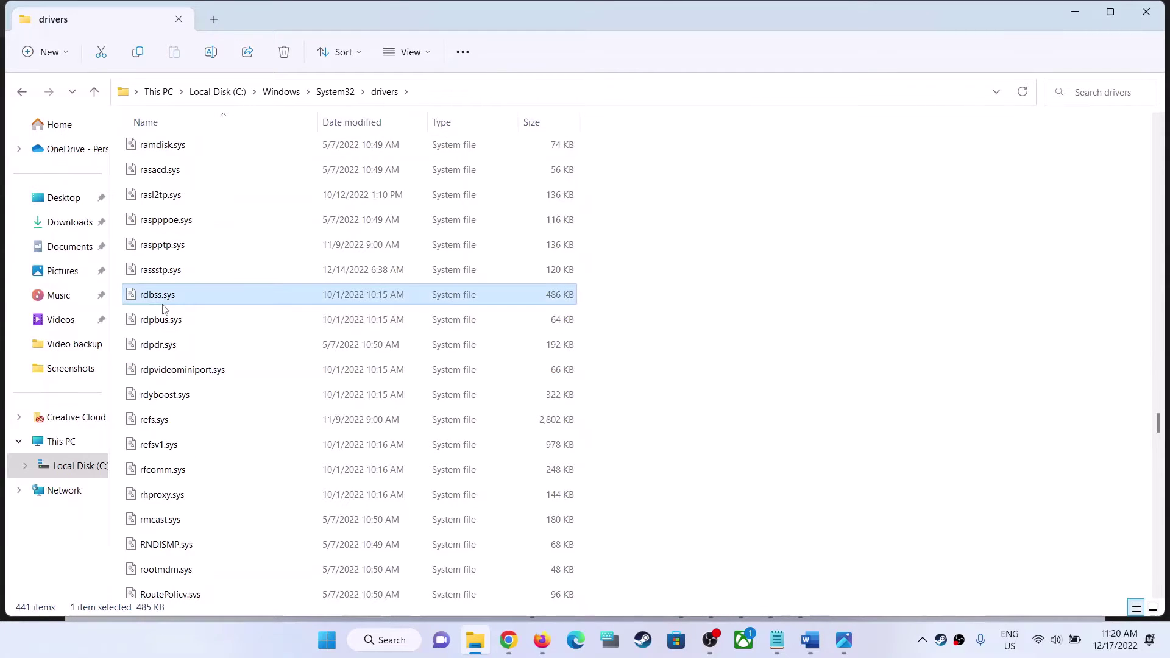
pyautogui.press('r')
pyautogui.press('t')
pyautogui.scroll(1, 287, 341)
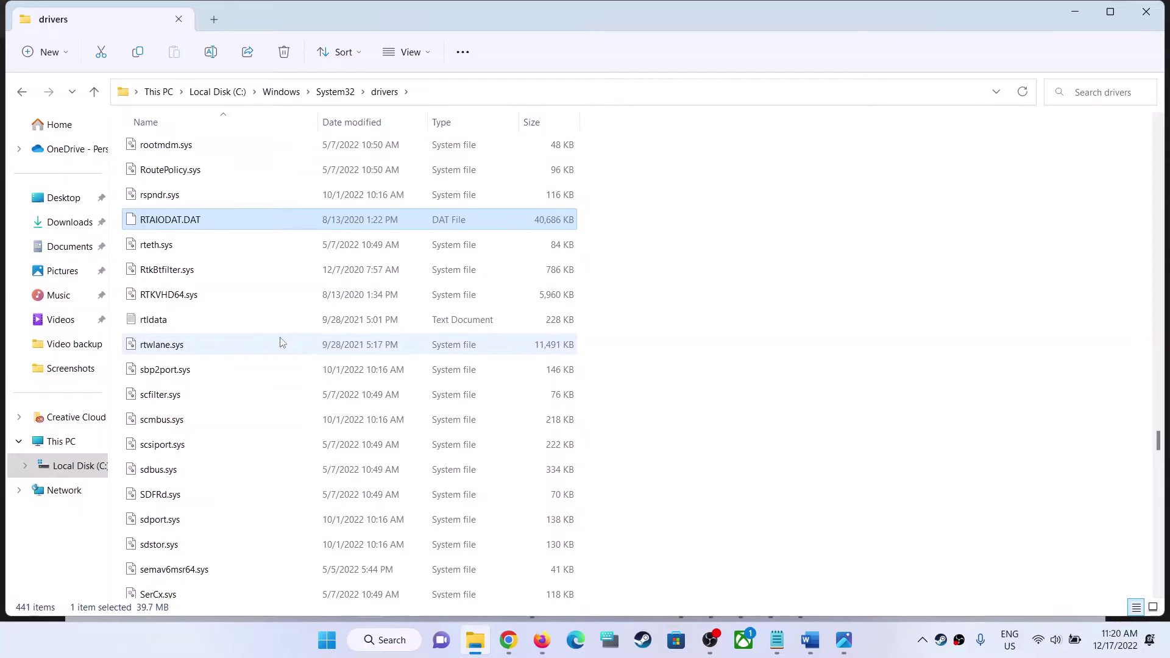
# Step: Select RtkBtfilter.sys and reread the Word note about the unused Realtek driver
pyautogui.click(157, 278)
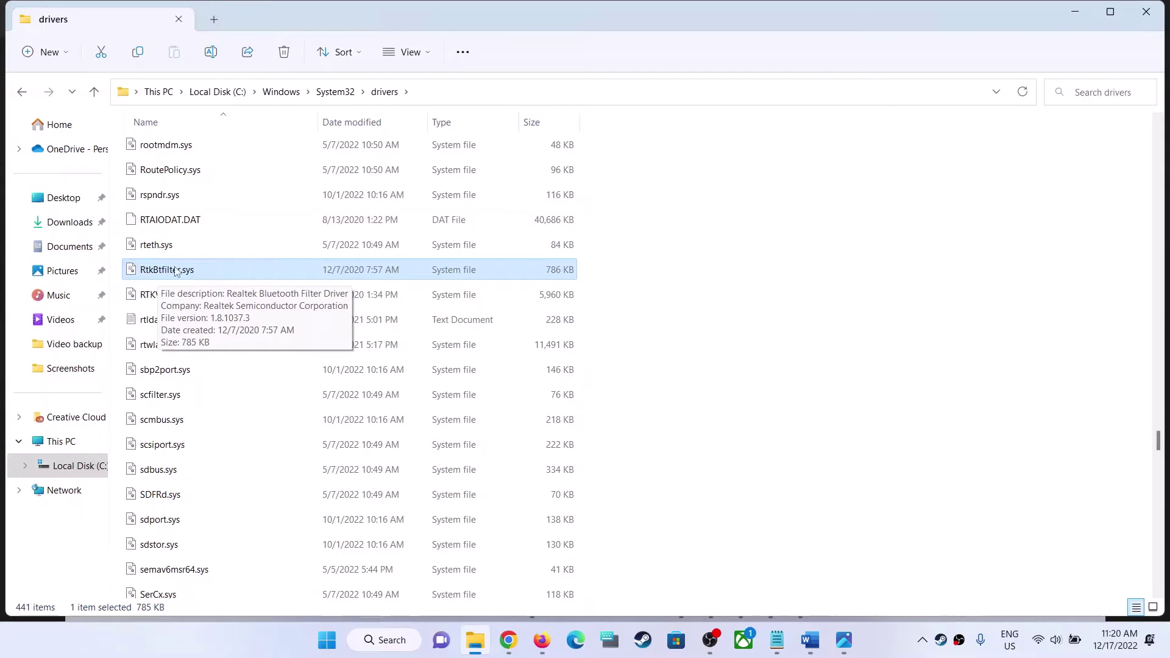
pyautogui.click(810, 640)
pyautogui.moveTo(119, 267); pyautogui.dragTo(317, 294)
pyautogui.click(393, 297)
pyautogui.moveTo(247, 297); pyautogui.dragTo(96, 189)
pyautogui.click(1063, 40)
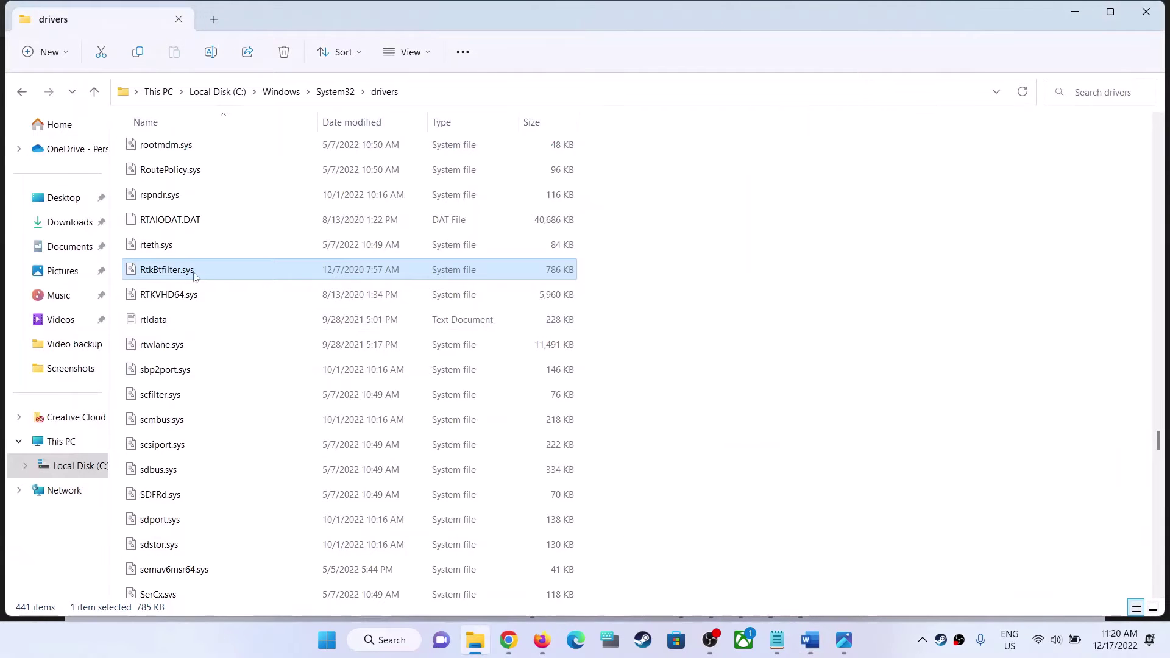
# Step: Try twice to delete RtkBtfilter.sys, then dismiss the File In Use warning
pyautogui.moveTo(221, 275)
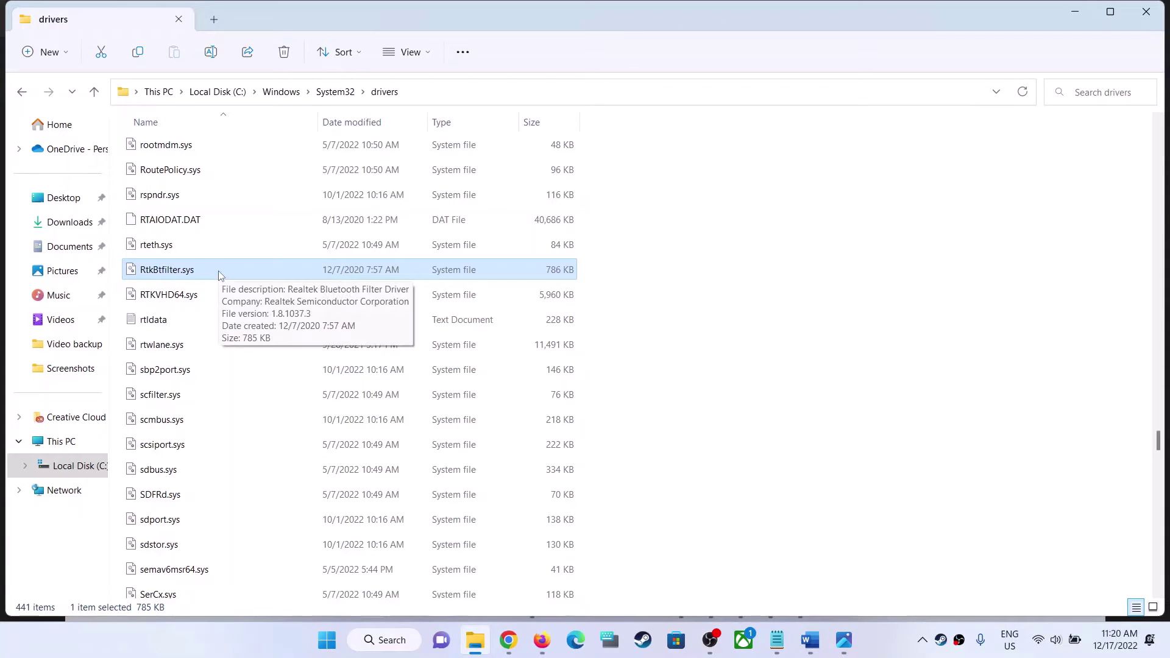
pyautogui.rightClick(175, 272)
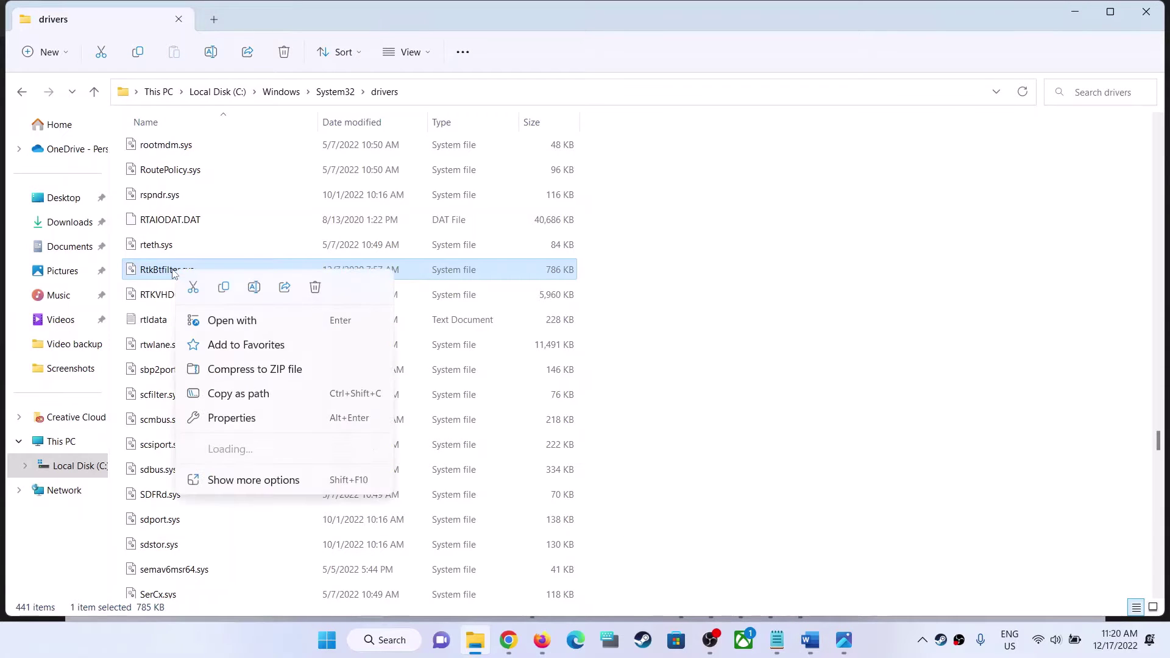
pyautogui.click(316, 290)
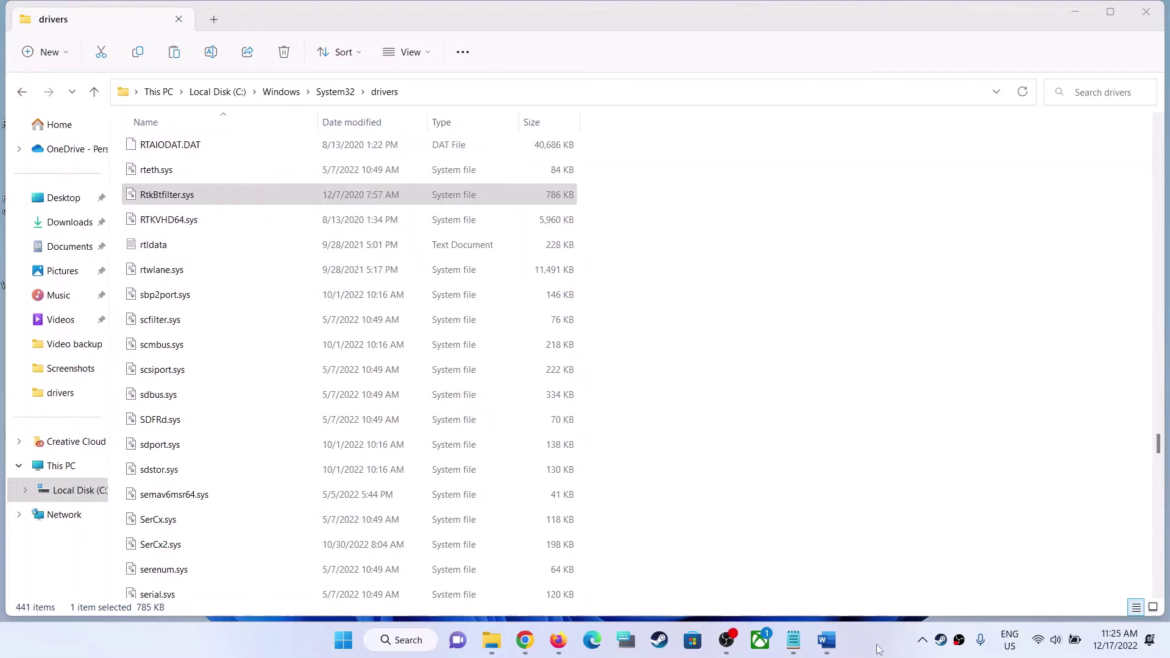
pyautogui.click(243, 202)
pyautogui.rightClick(190, 203)
pyautogui.click(329, 217)
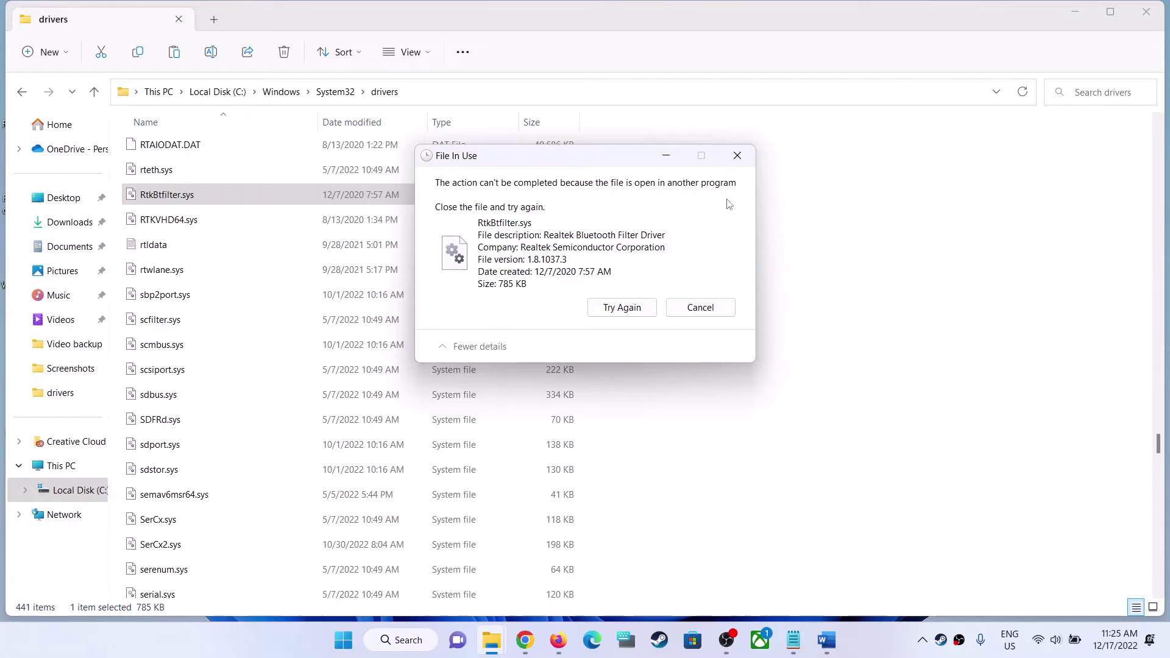
pyautogui.click(737, 157)
# Step: Open Device Manager via Win+X, disable the Realtek Bluetooth 5 Adapter under Bluetooth, and minimize it
pyautogui.rightClick(344, 640)
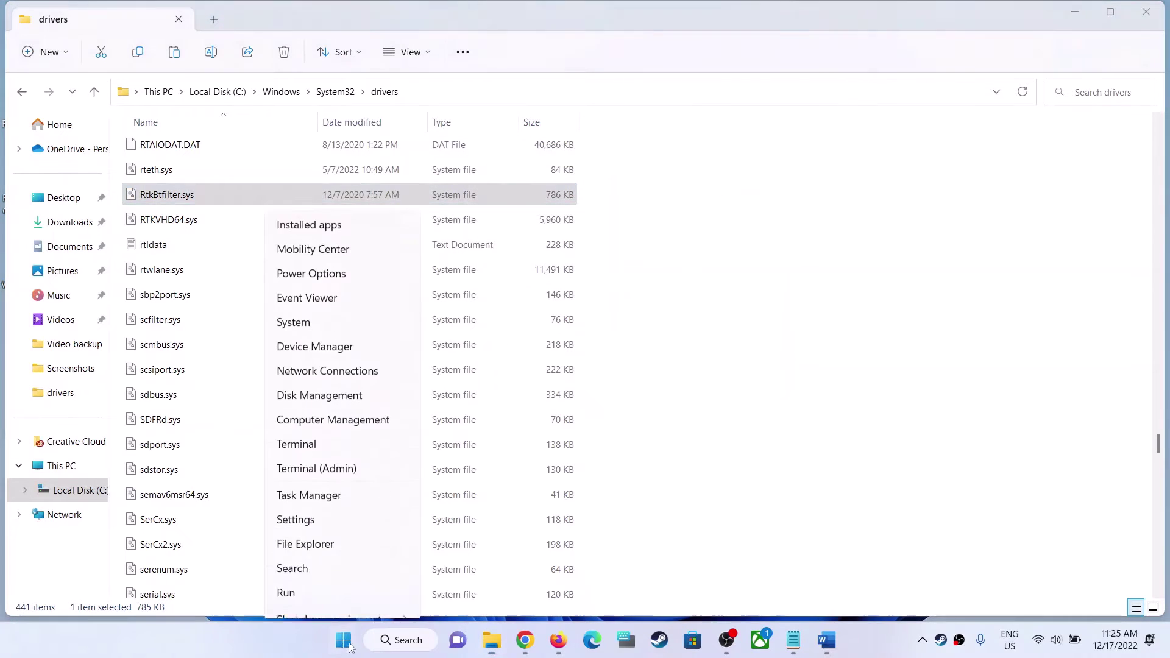
pyautogui.click(330, 307)
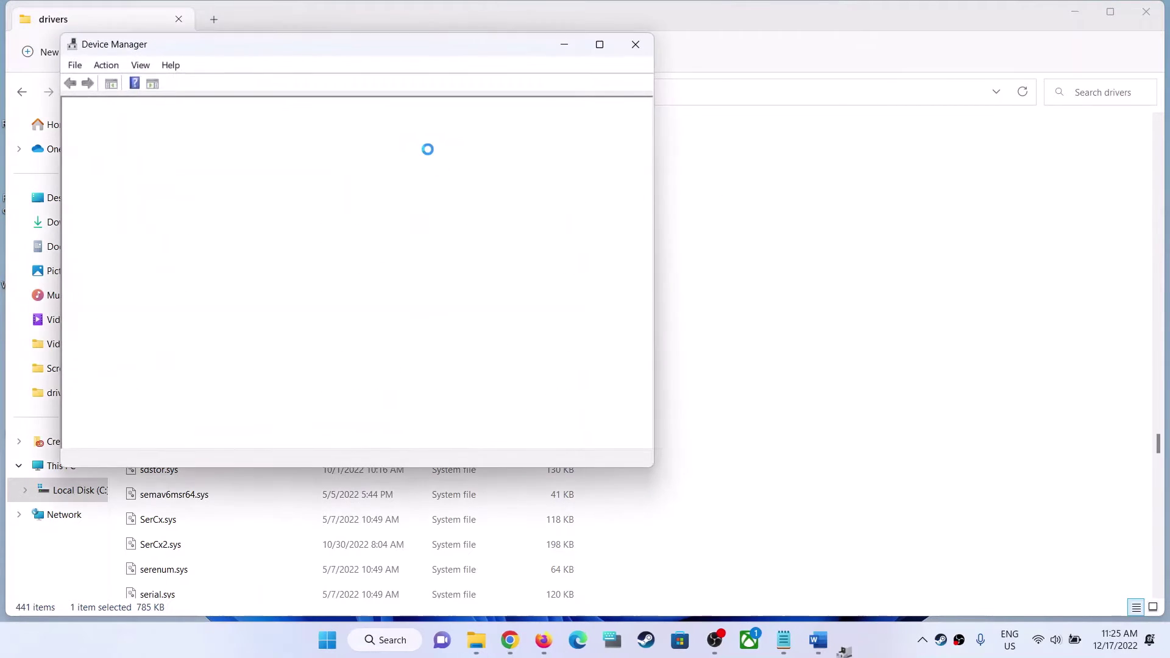
pyautogui.moveTo(307, 54); pyautogui.dragTo(742, 101)
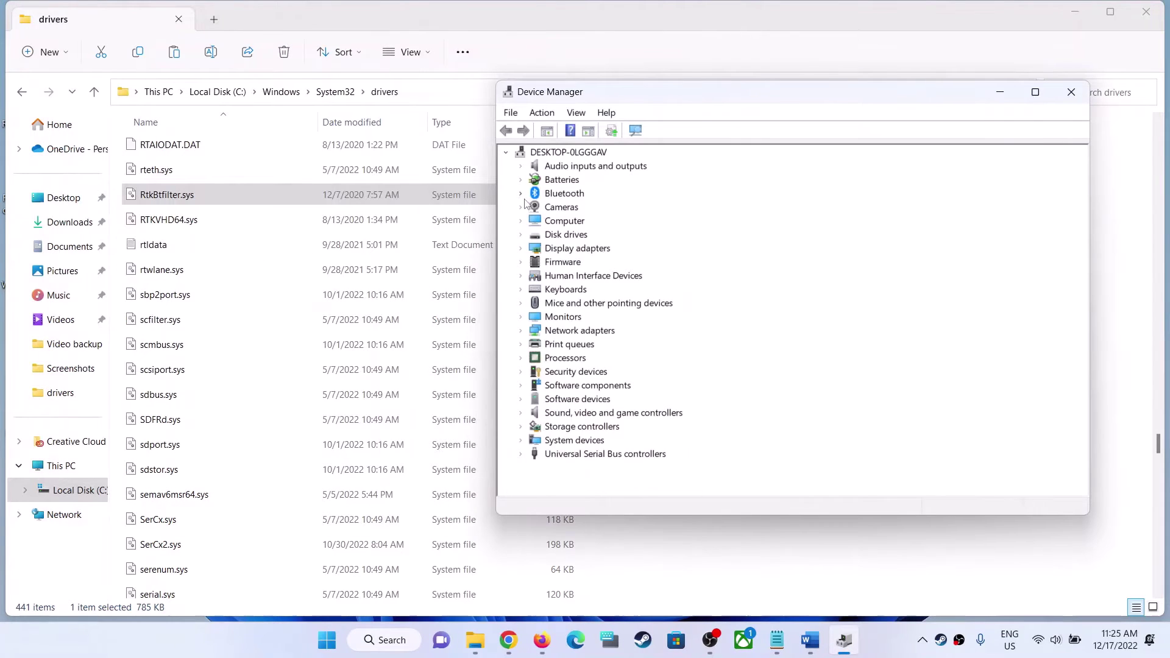
pyautogui.click(520, 195)
pyautogui.click(597, 208)
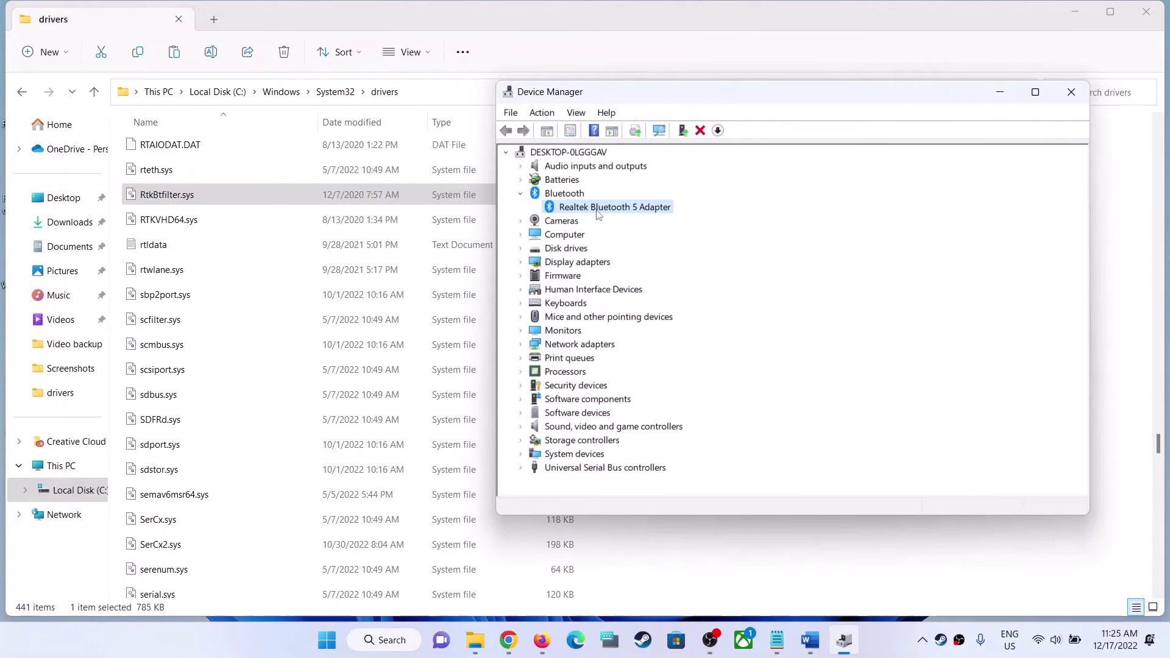
pyautogui.rightClick(603, 212)
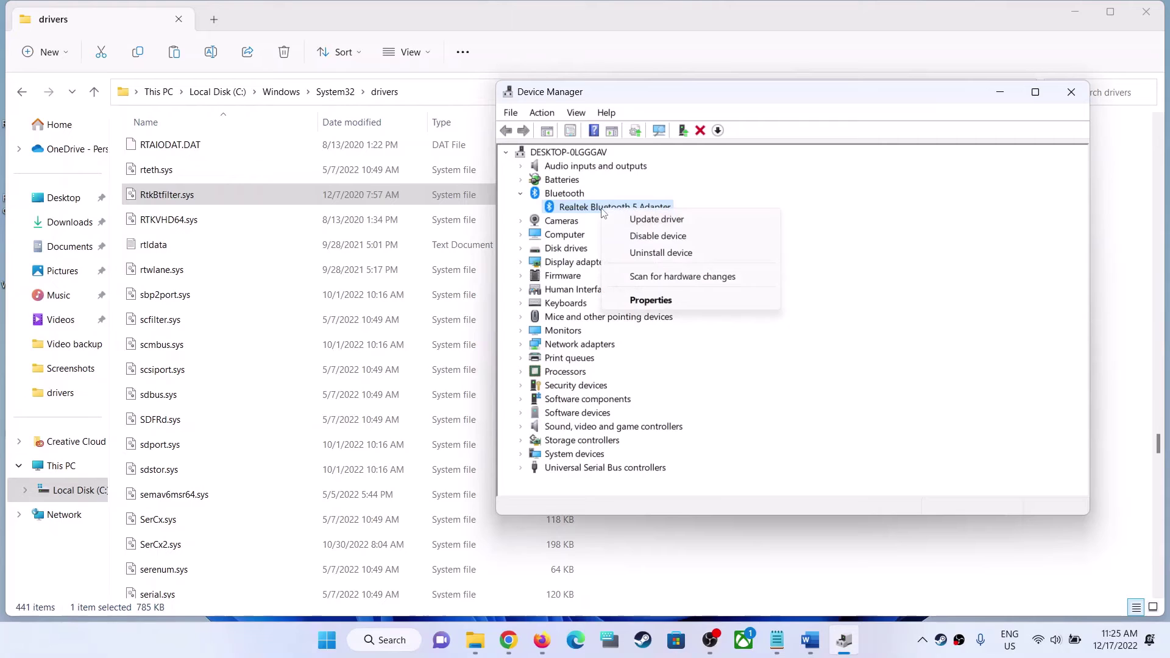
pyautogui.click(662, 237)
pyautogui.click(622, 334)
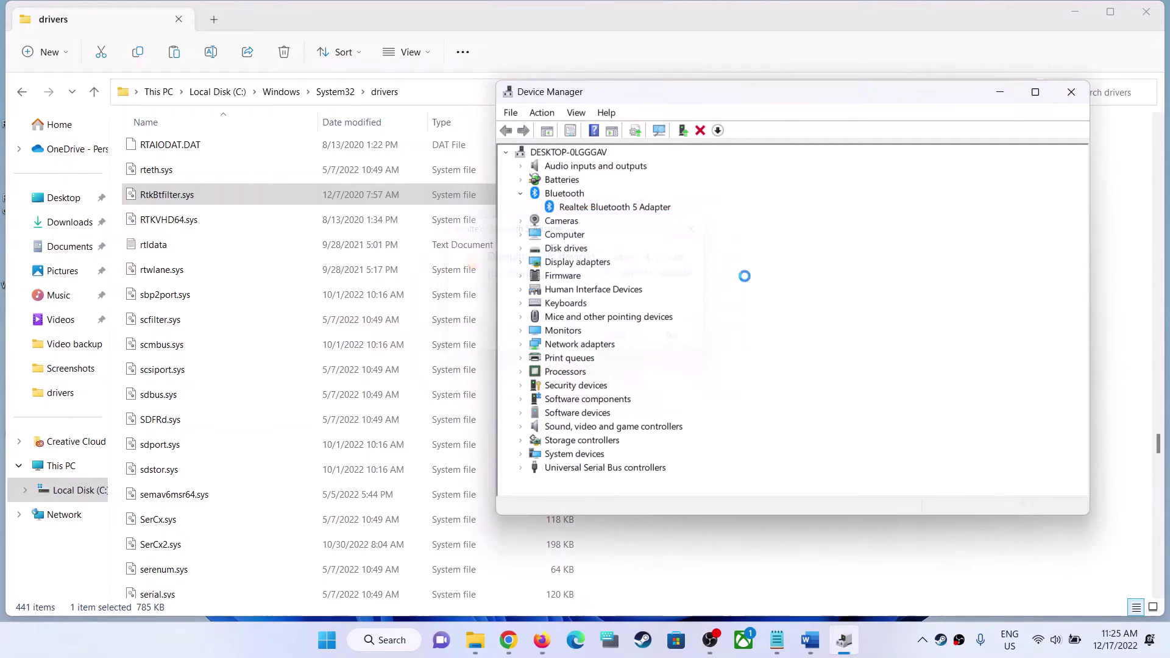
pyautogui.click(1000, 92)
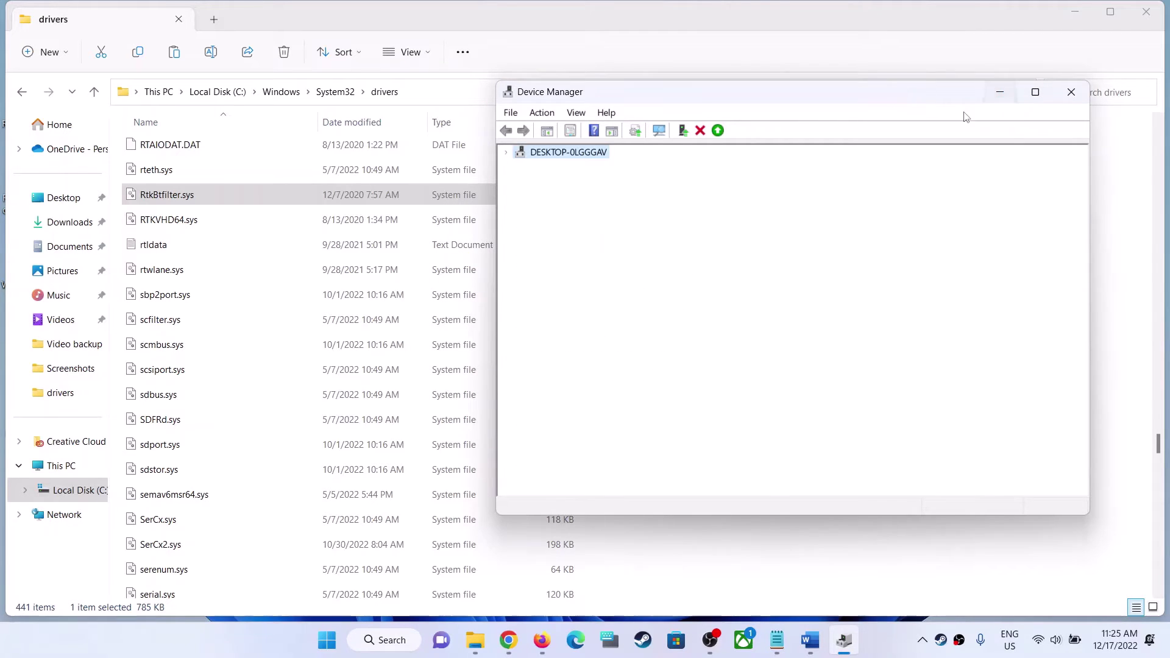
# Step: Copy RtkBtfilter.sys and paste the backup onto the desktop
pyautogui.rightClick(160, 200)
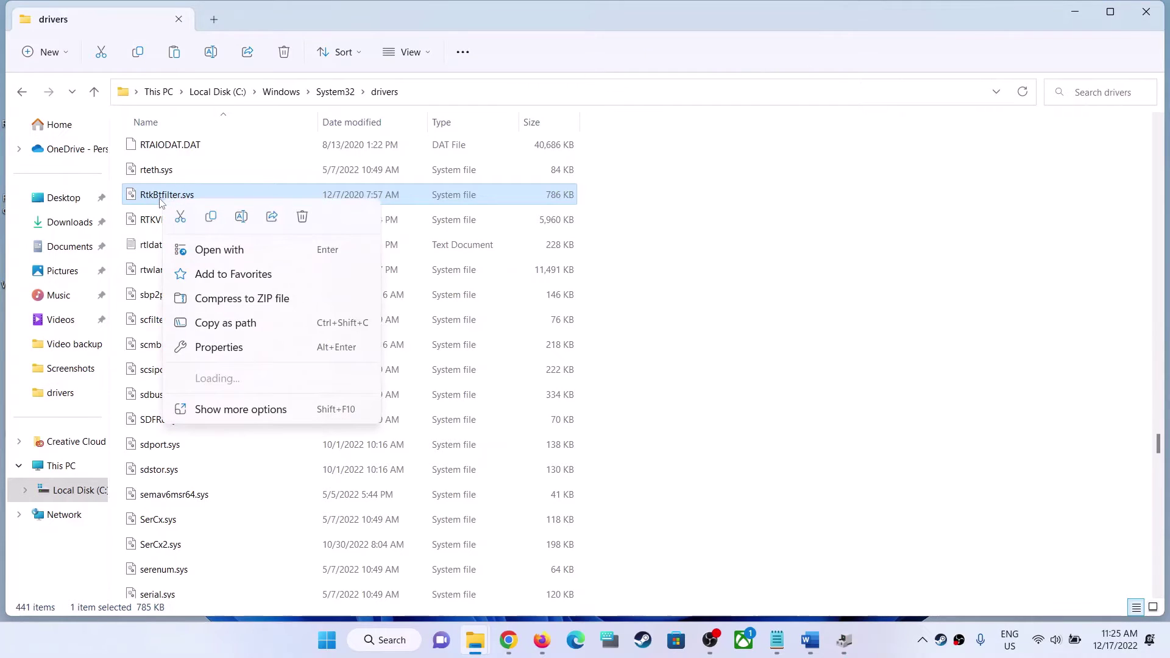
pyautogui.click(211, 219)
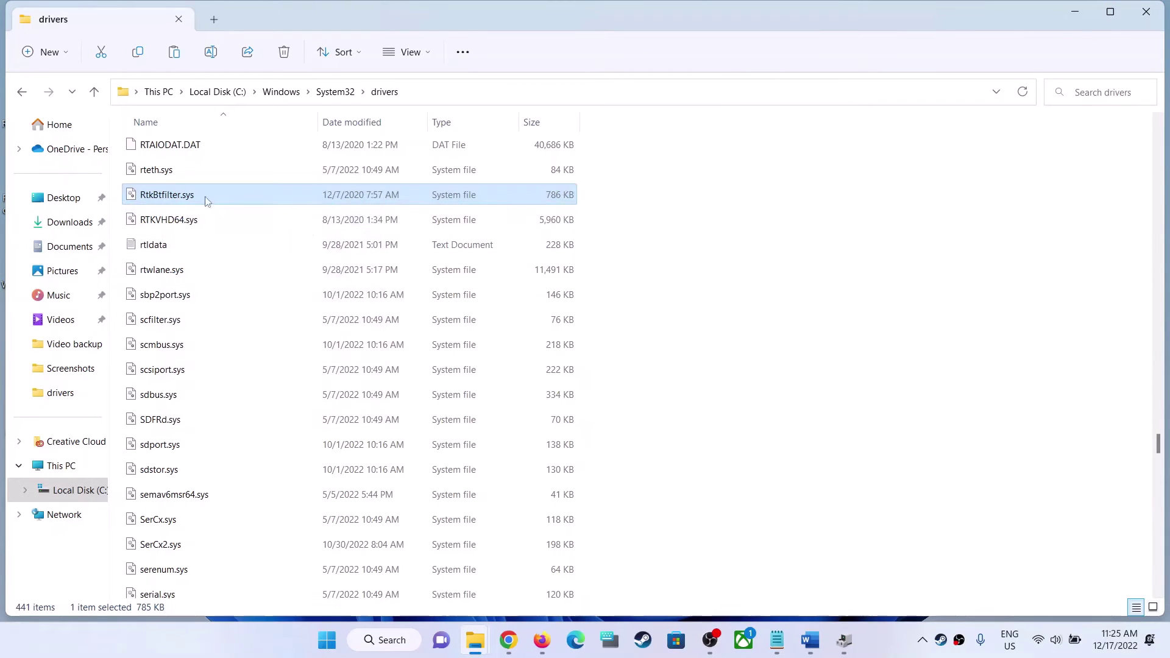
pyautogui.moveTo(205, 199)
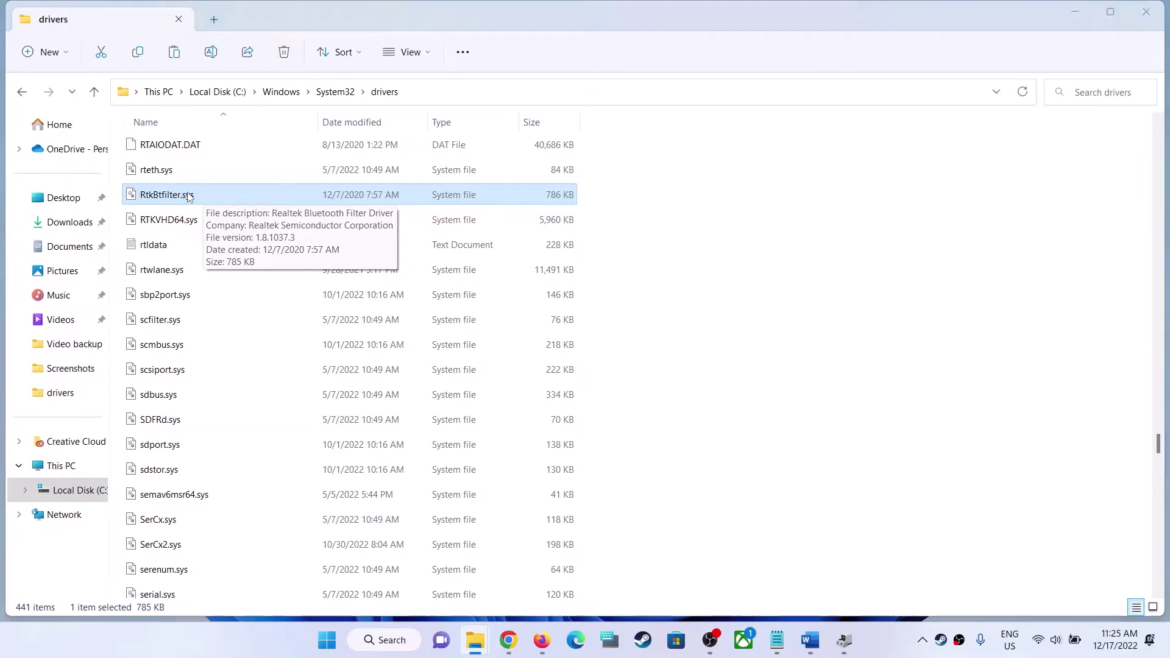
pyautogui.press('super+d')
pyautogui.rightClick(668, 196)
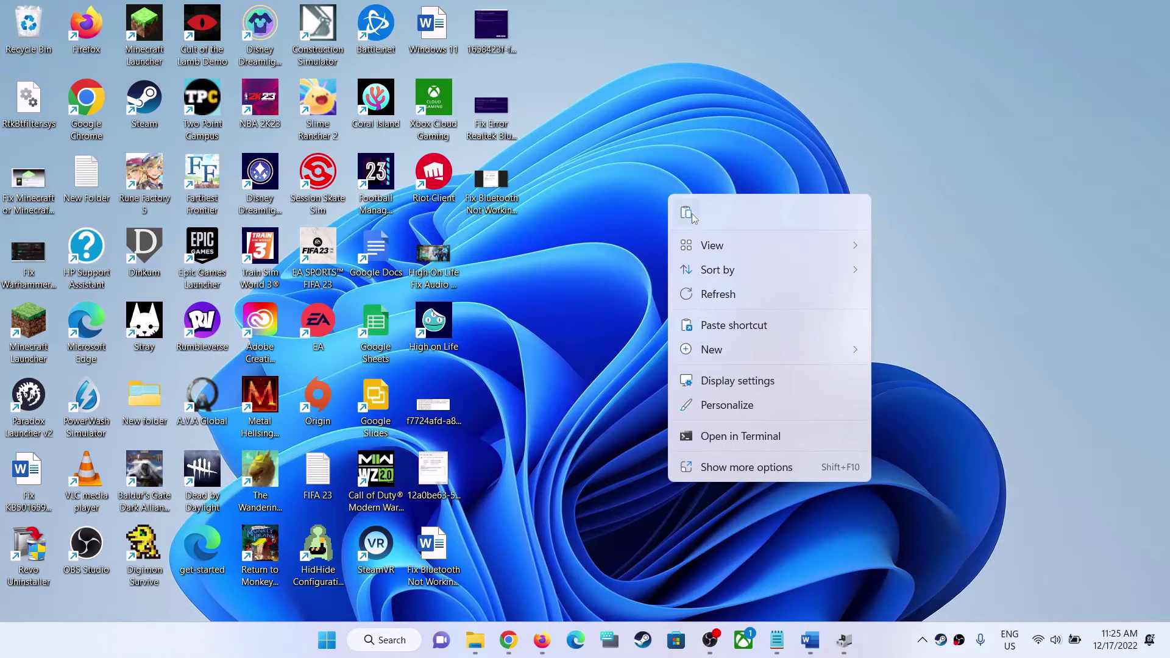
pyautogui.click(673, 137)
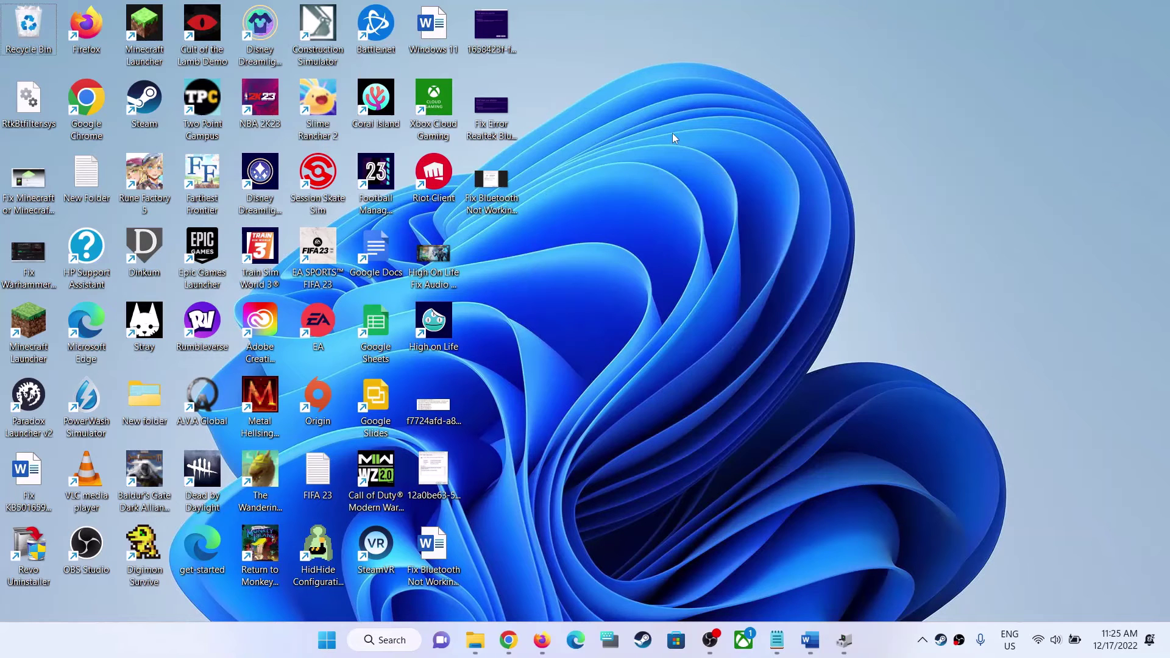
pyautogui.press('super+d')
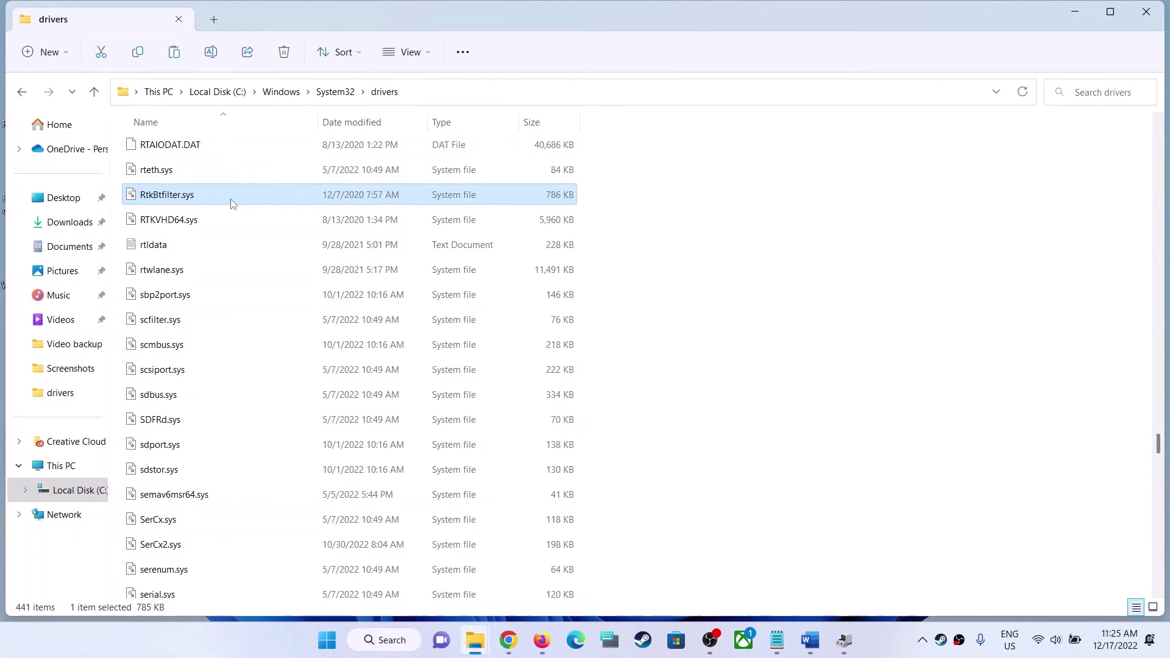
pyautogui.moveTo(226, 201)
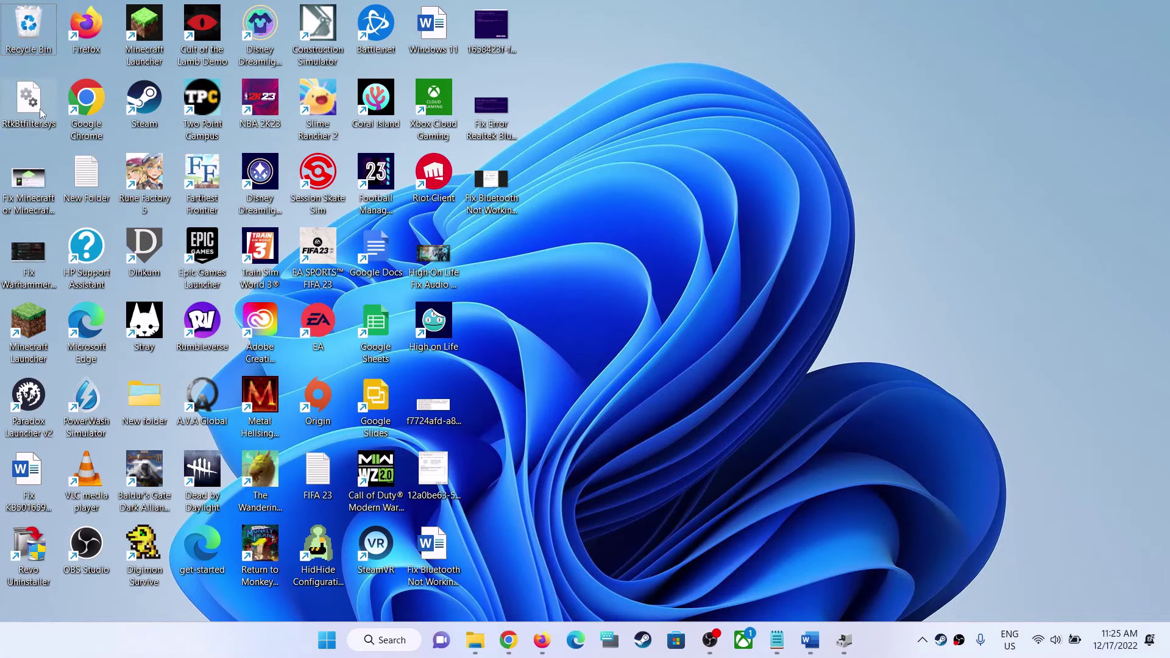
# Step: Delete RtkBtfilter.sys from the drivers folder
pyautogui.press('super+d')
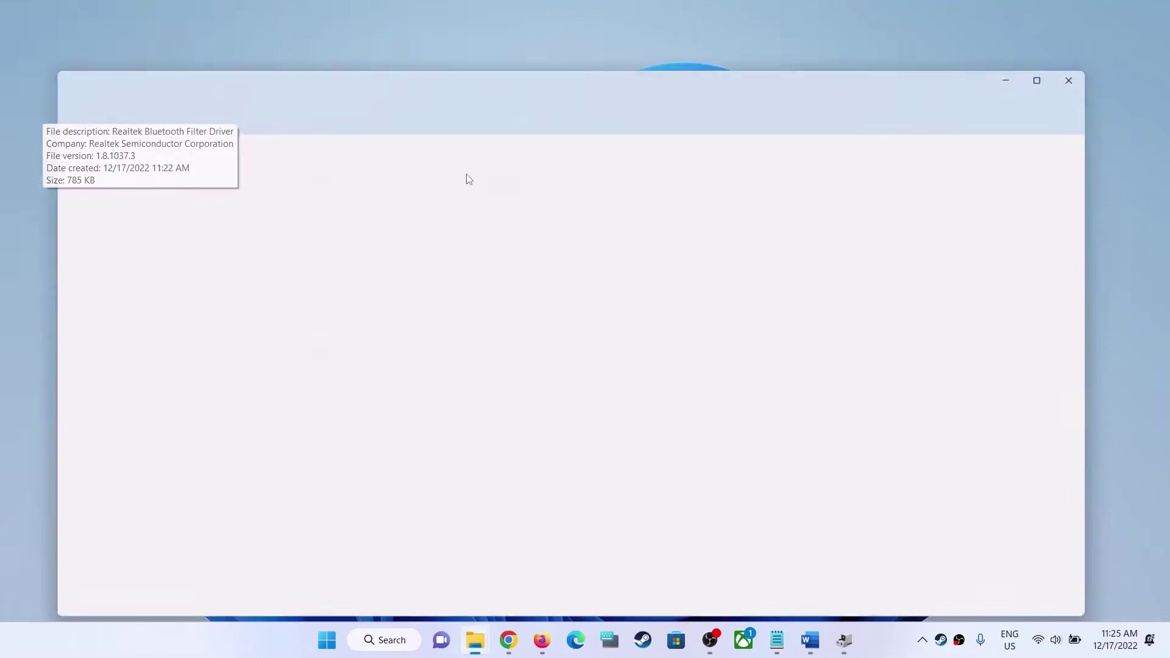
pyautogui.rightClick(172, 198)
pyautogui.click(313, 217)
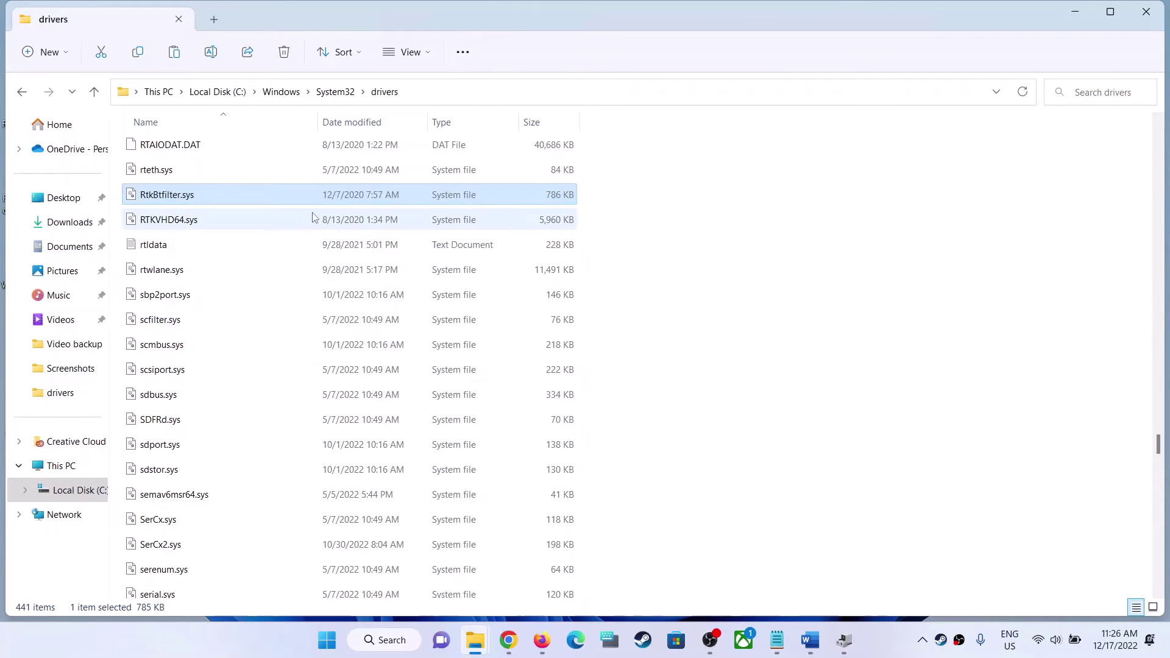
# Step: Check the Word note's last line saying the update should continue, then minimize Word
pyautogui.click(810, 640)
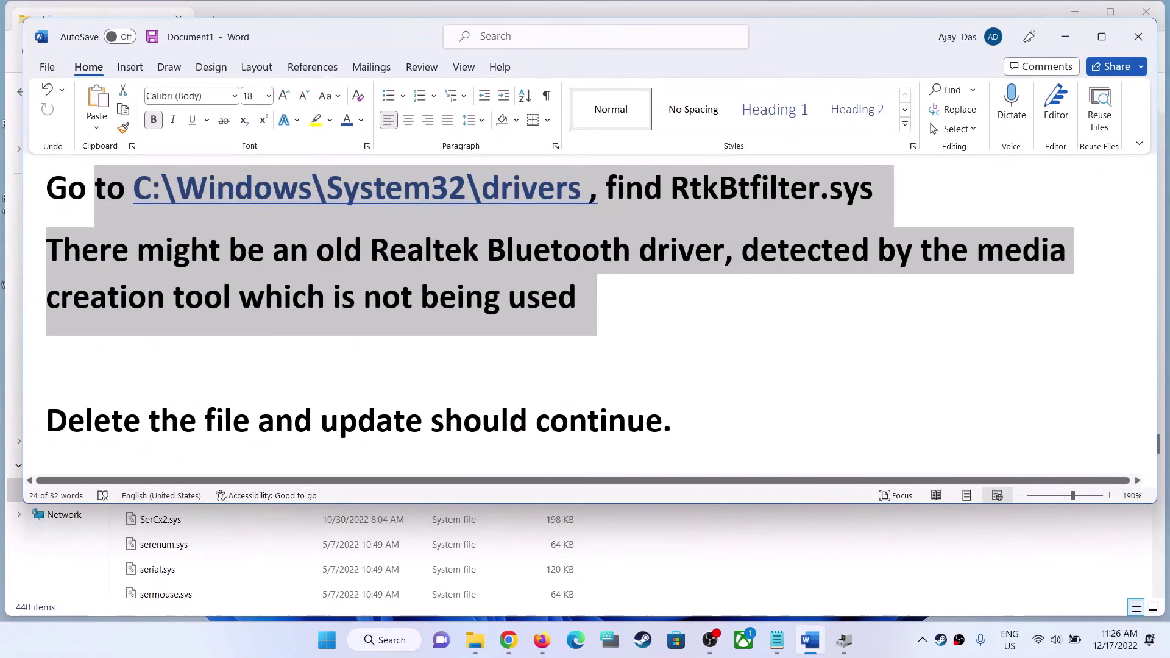
pyautogui.click(233, 421)
pyautogui.moveTo(356, 421); pyautogui.dragTo(663, 420)
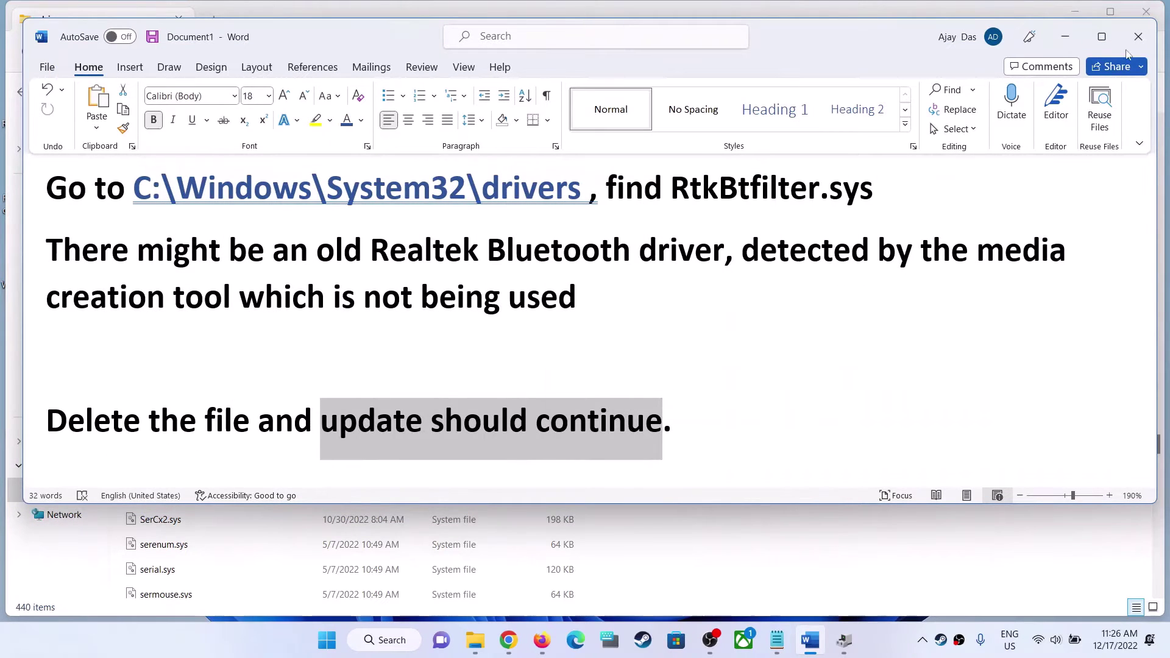
pyautogui.click(1065, 36)
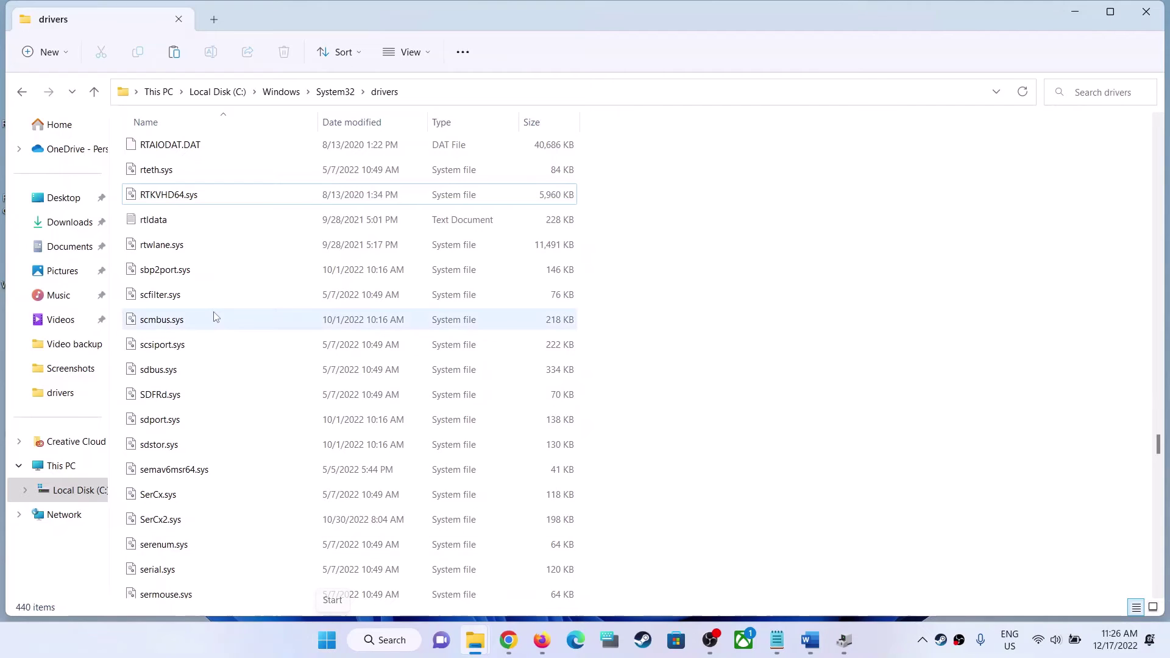
# Step: Copy the desktop RtkBtfilter.sys backup and paste it into drivers, granting administrator permission
pyautogui.press('super+d')
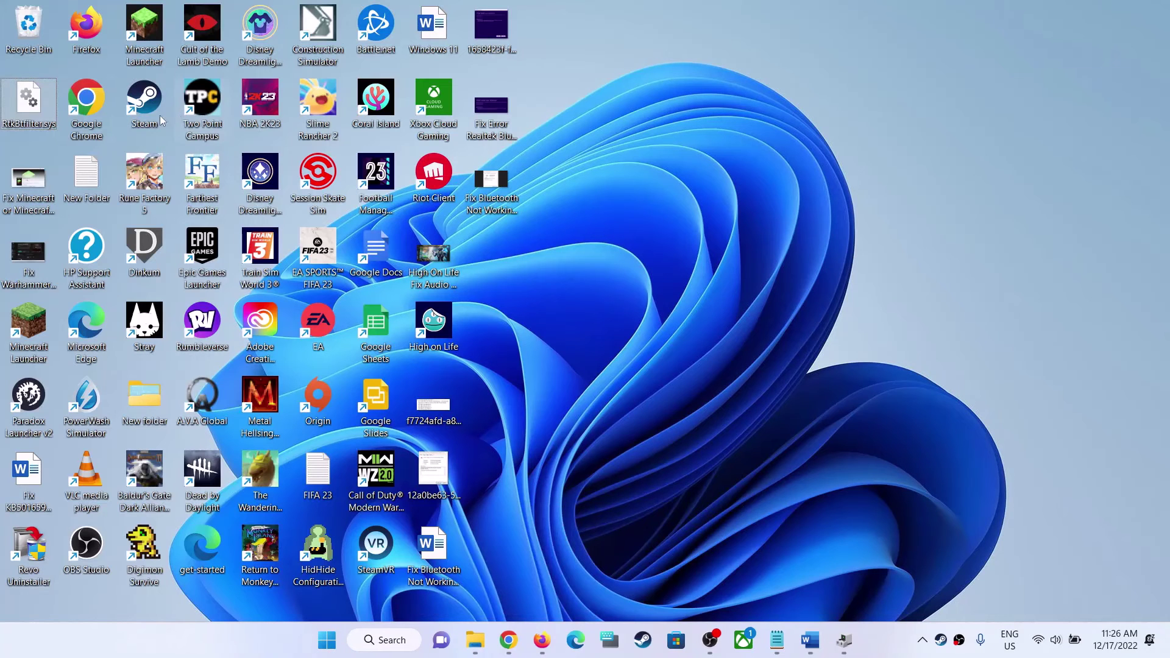
pyautogui.rightClick(42, 110)
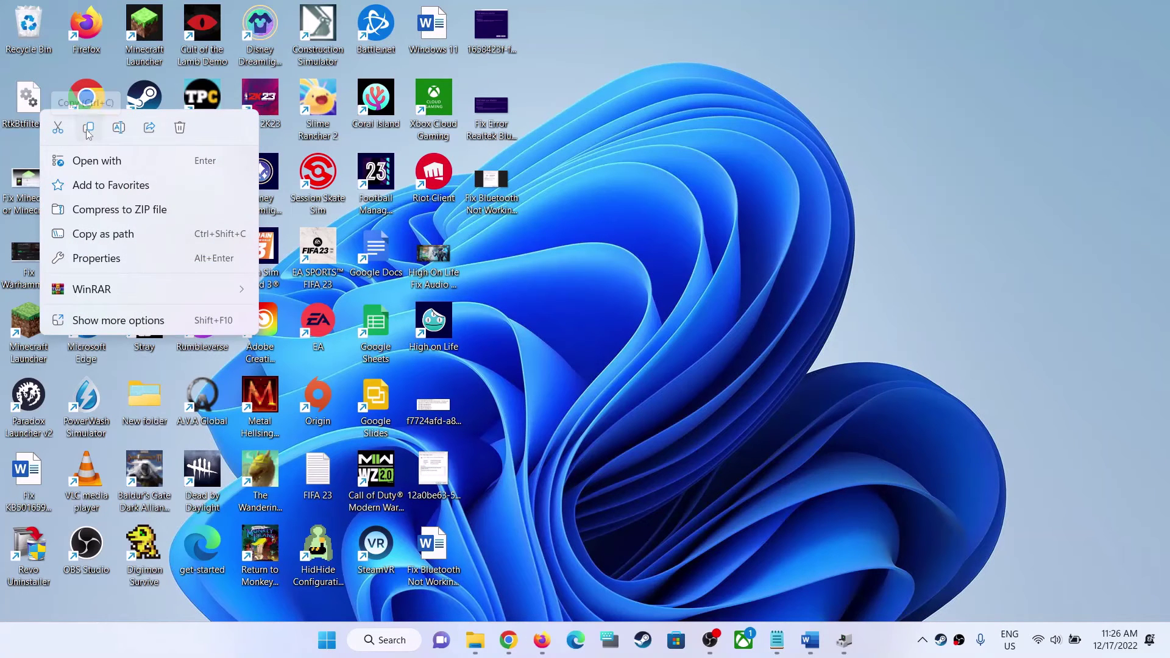
pyautogui.click(88, 133)
pyautogui.press('super+d')
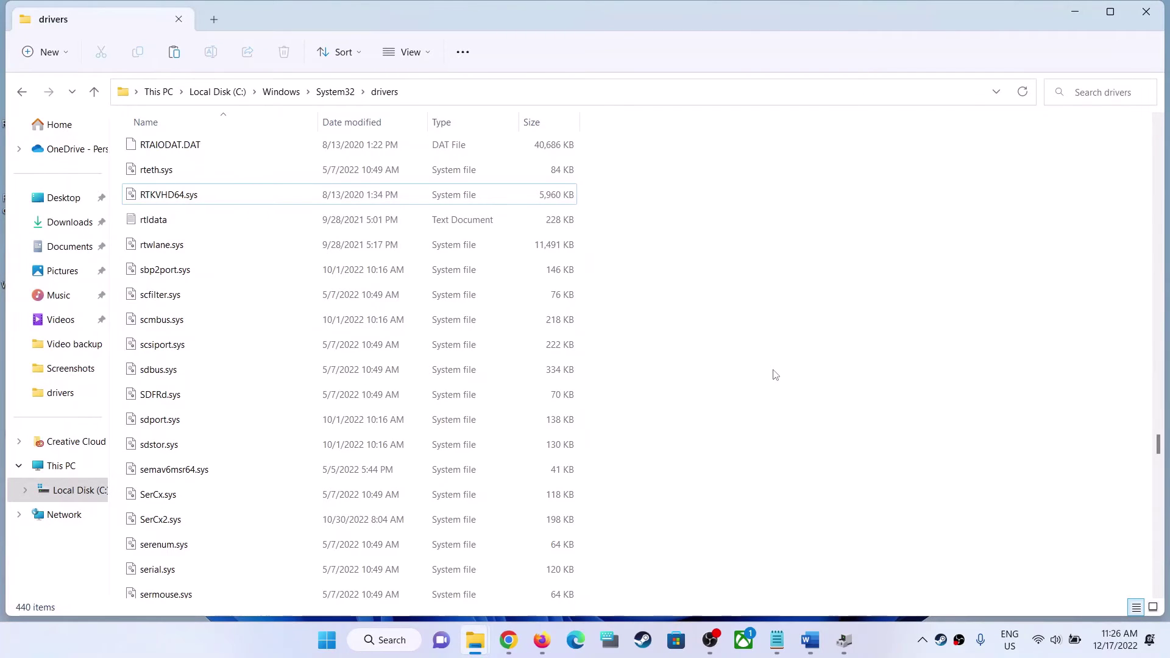
pyautogui.hotkey('ctrl', 'v')
pyautogui.click(536, 250)
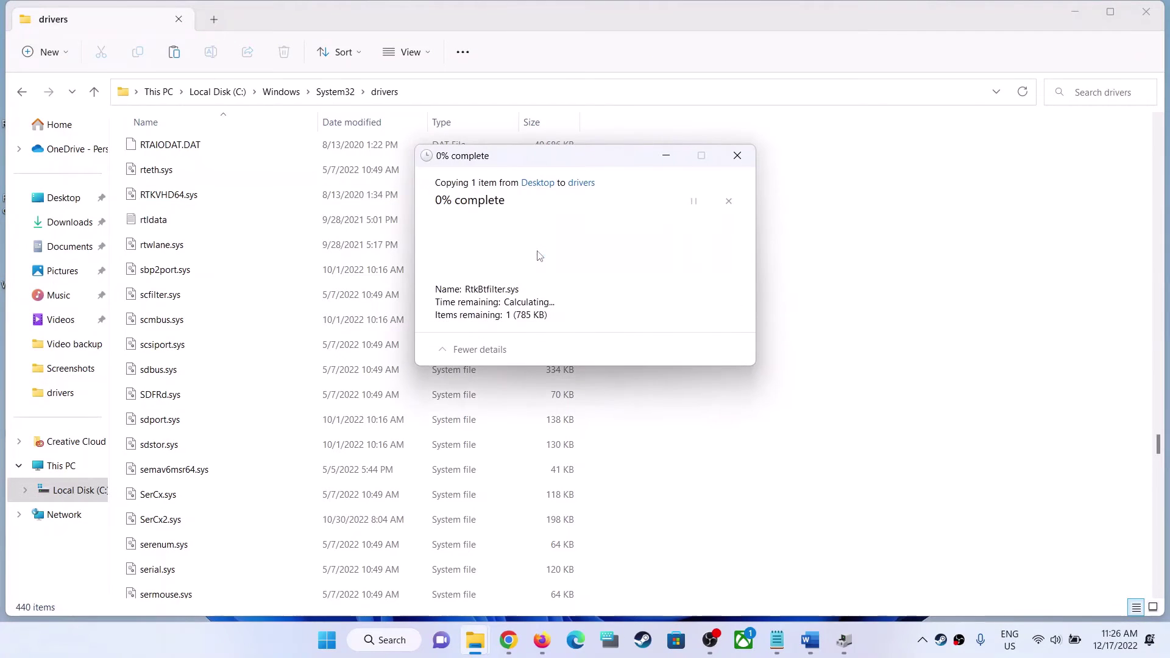
# Step: Re-enable the Realtek Bluetooth 5 Adapter in Device Manager and close the window
pyautogui.press('F2')
pyautogui.rightClick(327, 639)
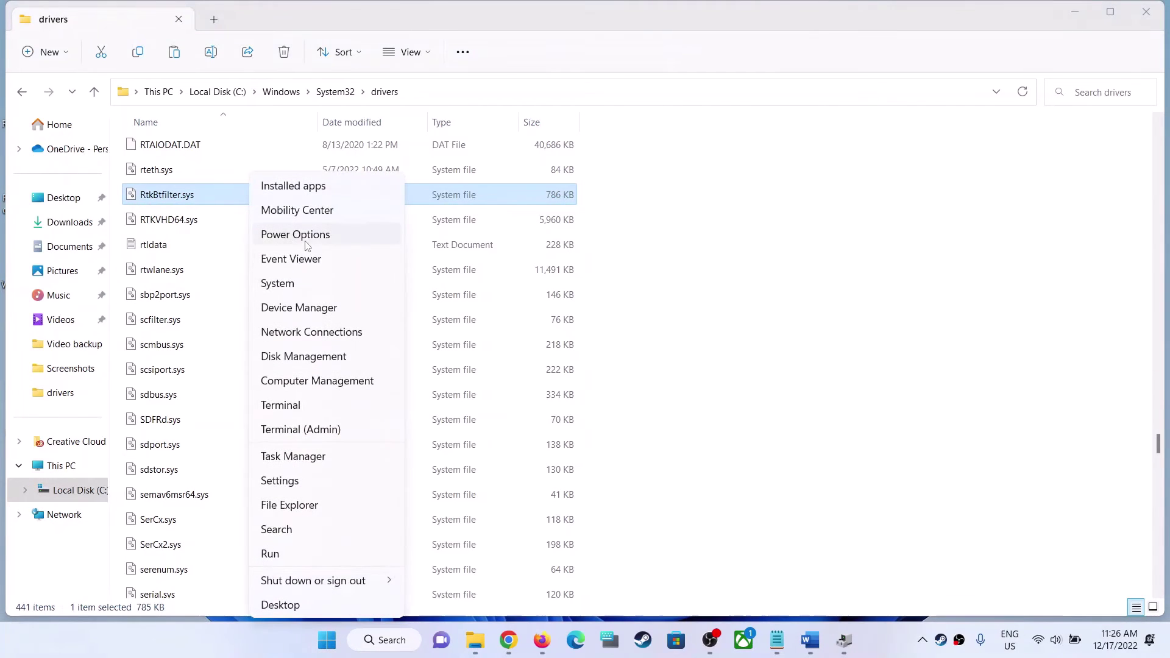
pyautogui.click(298, 307)
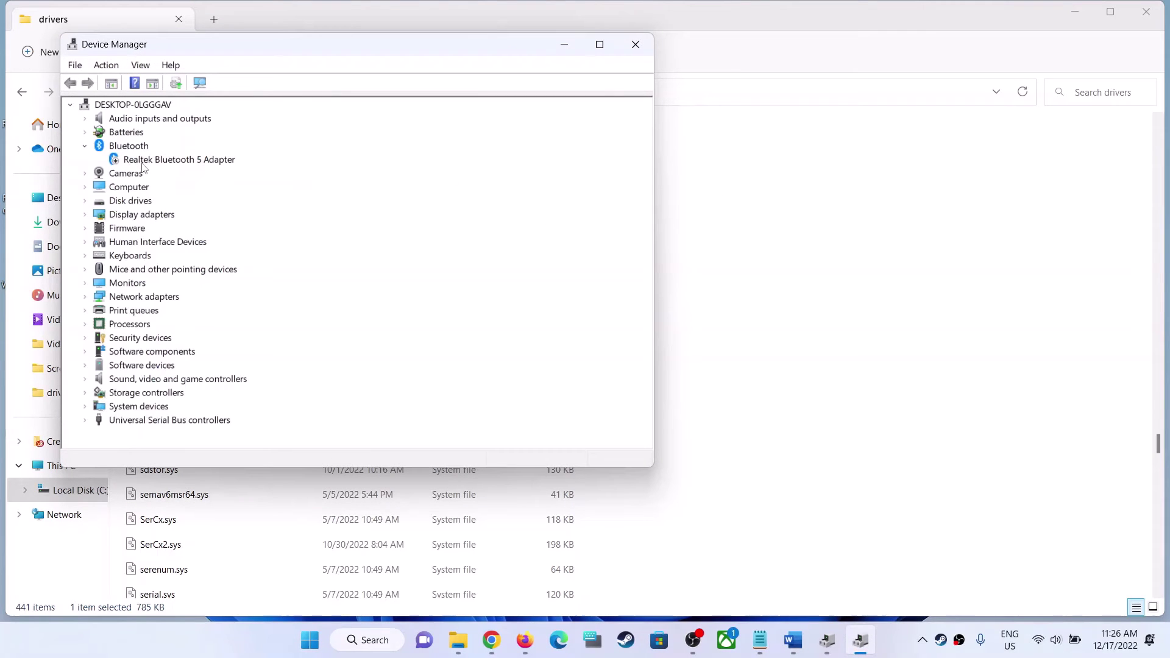
pyautogui.click(144, 160)
pyautogui.rightClick(146, 162)
pyautogui.click(196, 192)
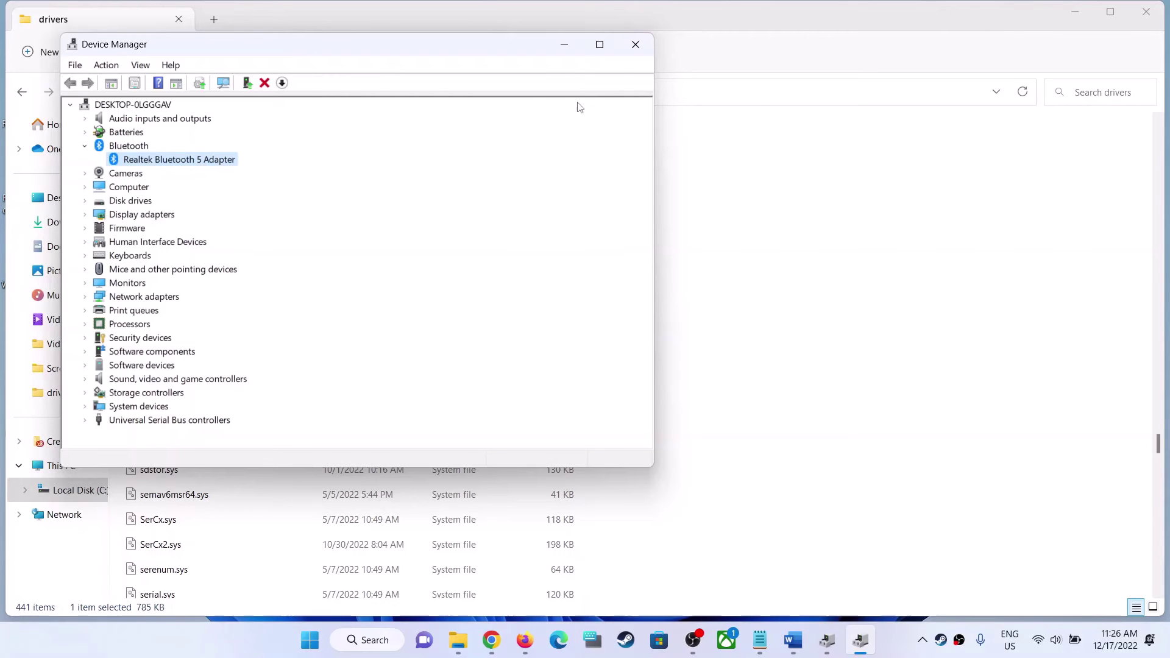
pyautogui.click(634, 45)
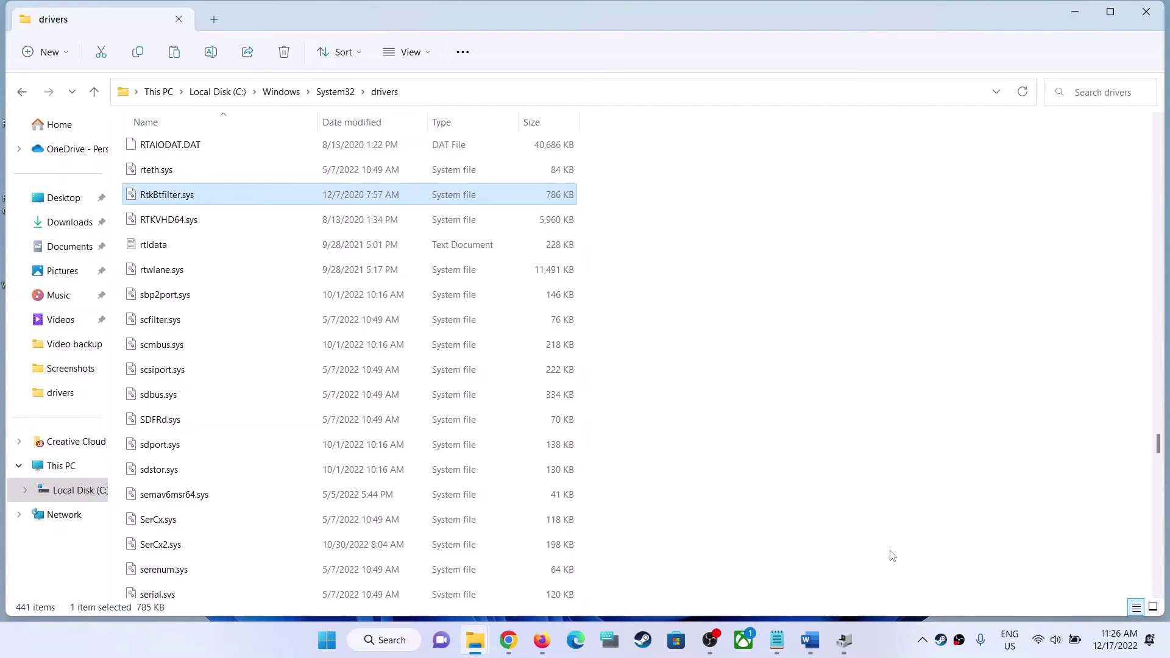
# Step: Dismiss Quick Settings, select the restored RtkBtfilter.sys, and show the desktop with Win+D
pyautogui.click(1056, 640)
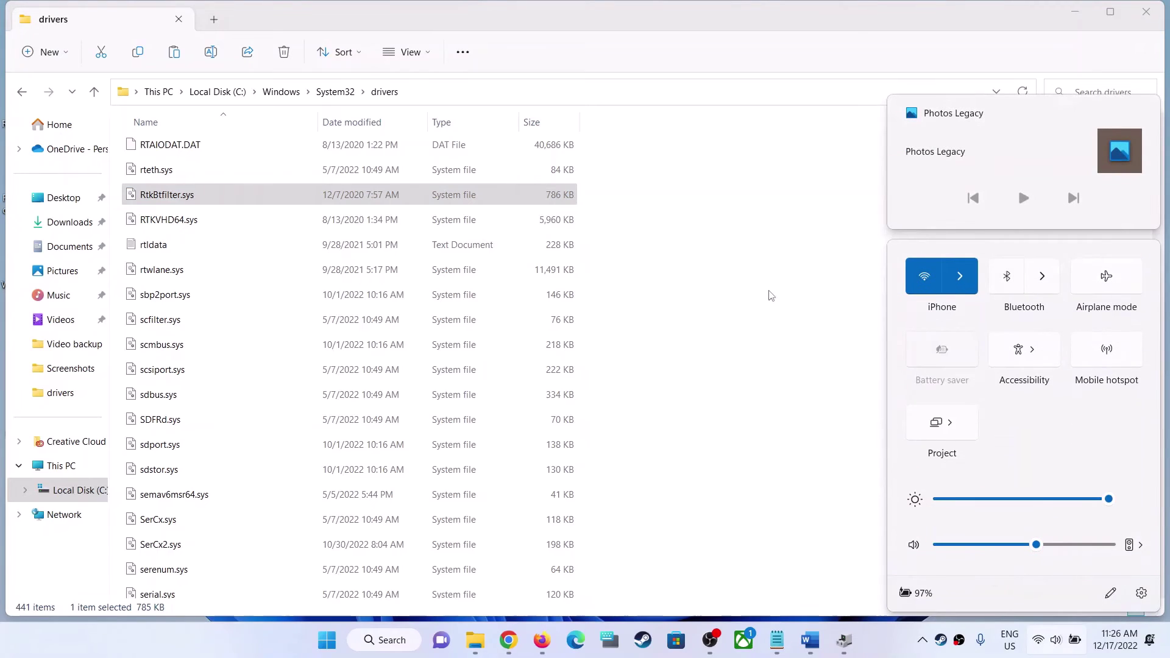
pyautogui.click(253, 222)
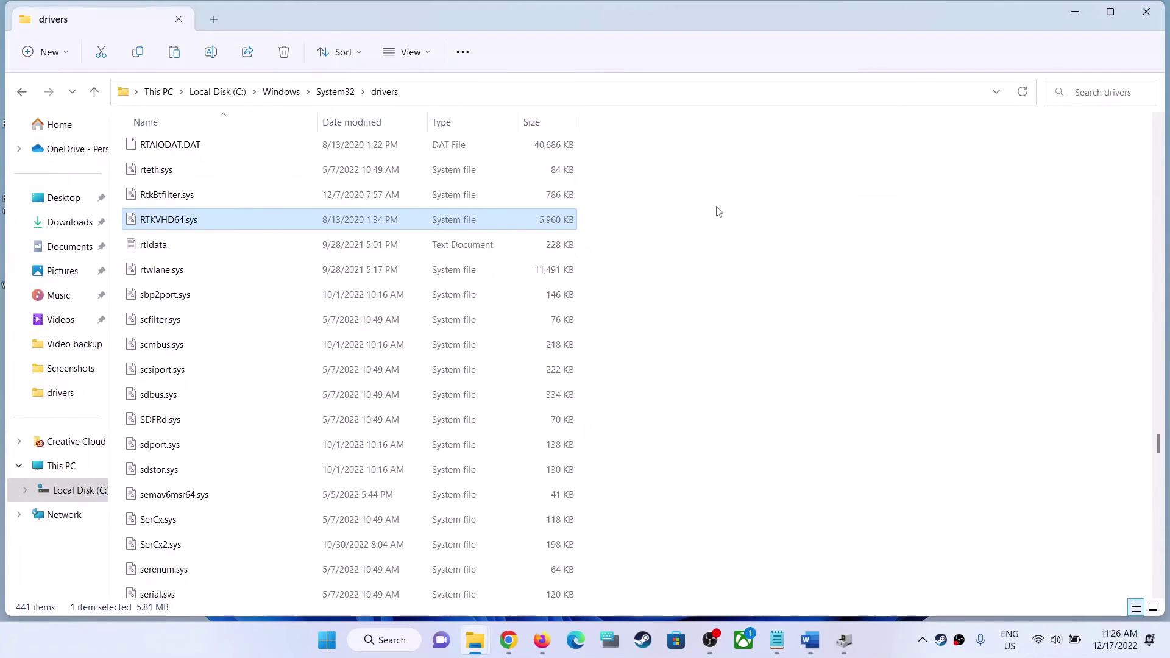
pyautogui.click(323, 198)
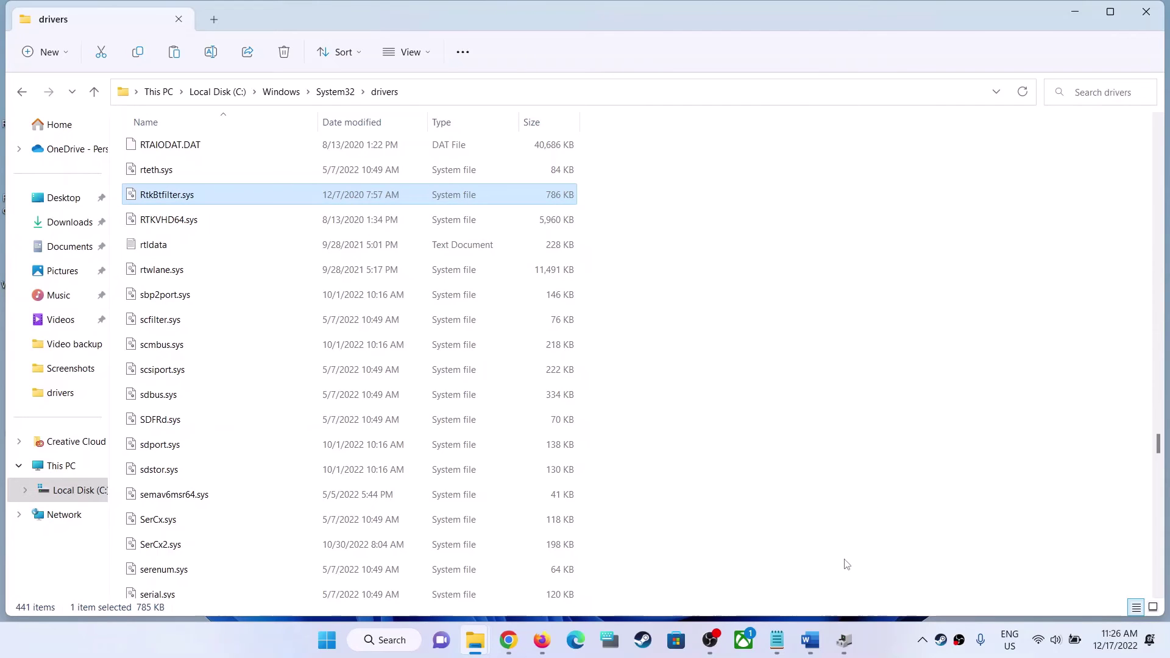
pyautogui.press('super+d')
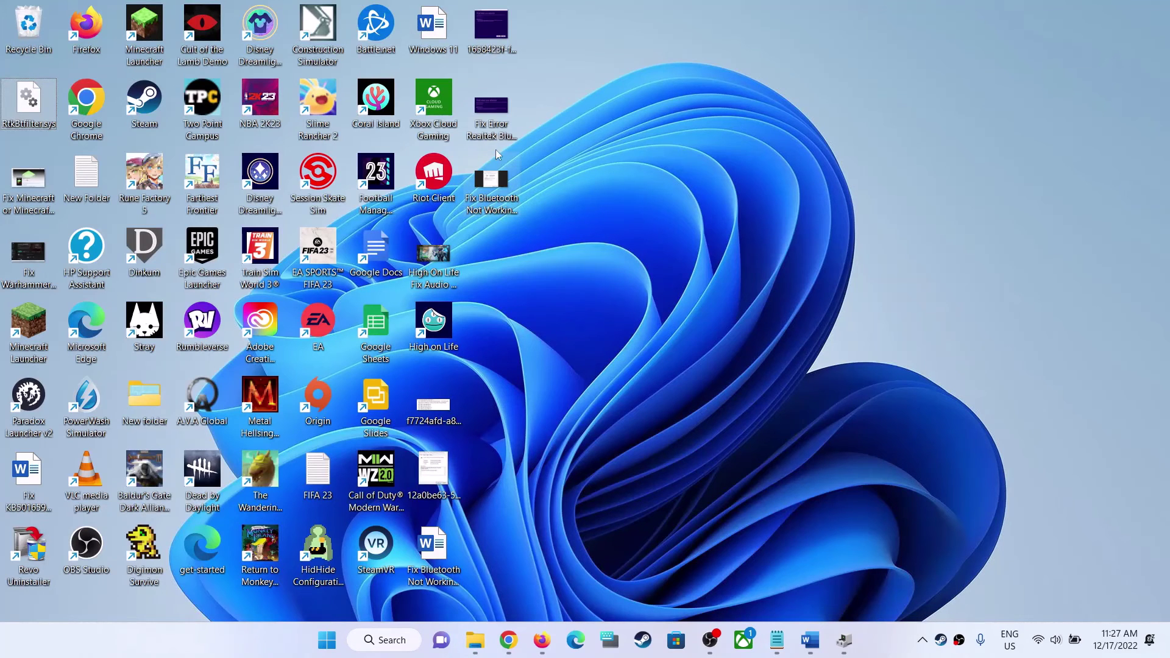
# Step: Open the Bluetooth error screenshot and select the Realtek Bluetooth 5 Adapter in Device Manager
pyautogui.doubleClick(492, 180)
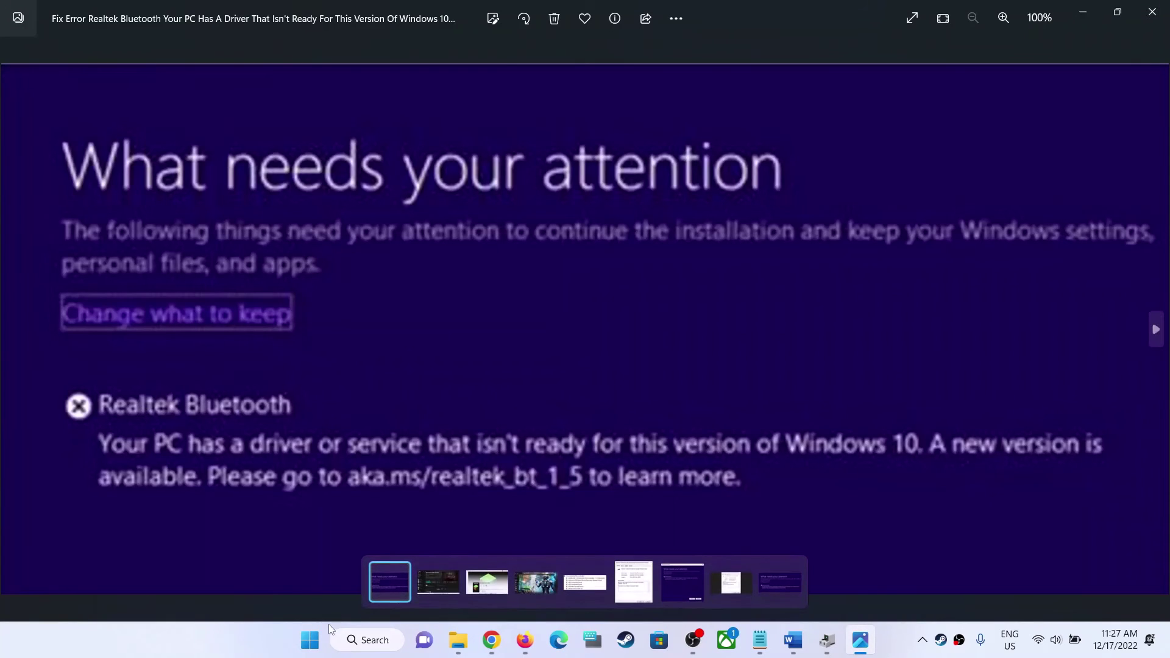
pyautogui.rightClick(310, 639)
pyautogui.click(304, 305)
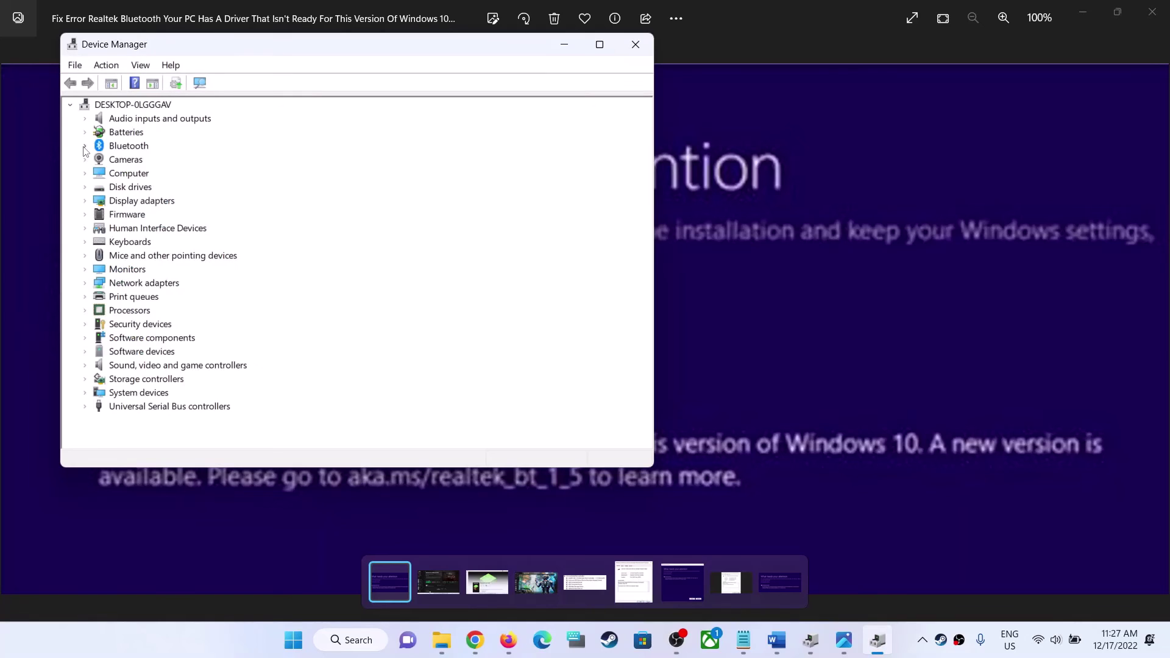
pyautogui.click(85, 146)
pyautogui.click(128, 163)
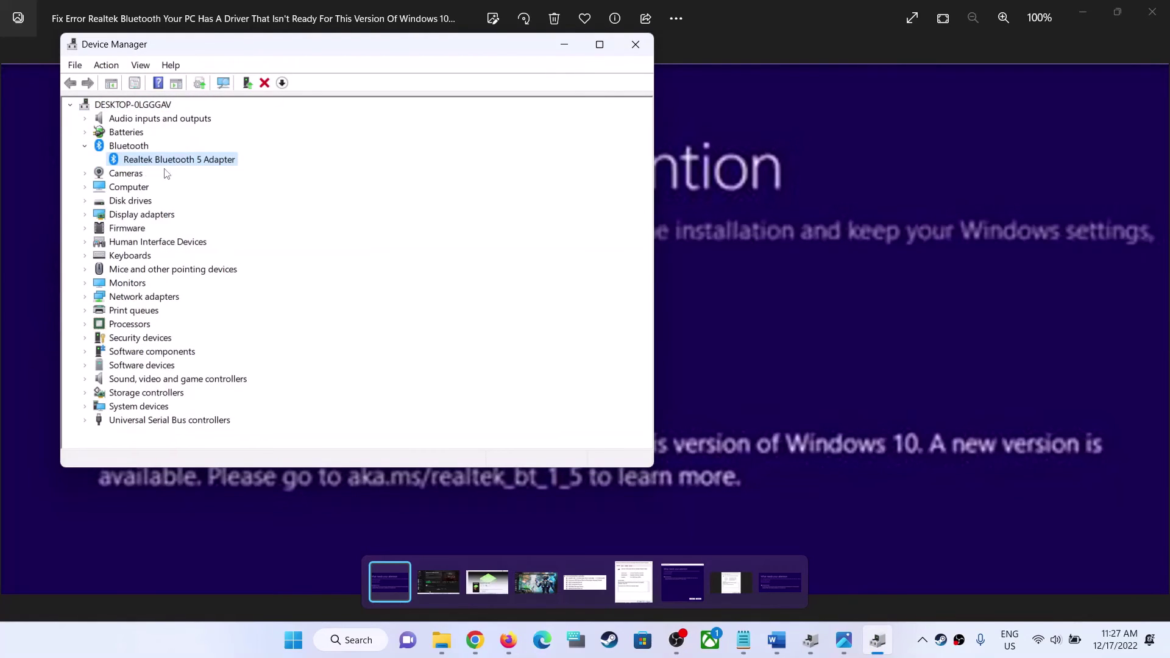
# Step: Bring the screenshot, then the Word notes, forward and highlight the file name RtkBtfilter.sys
pyautogui.click(848, 247)
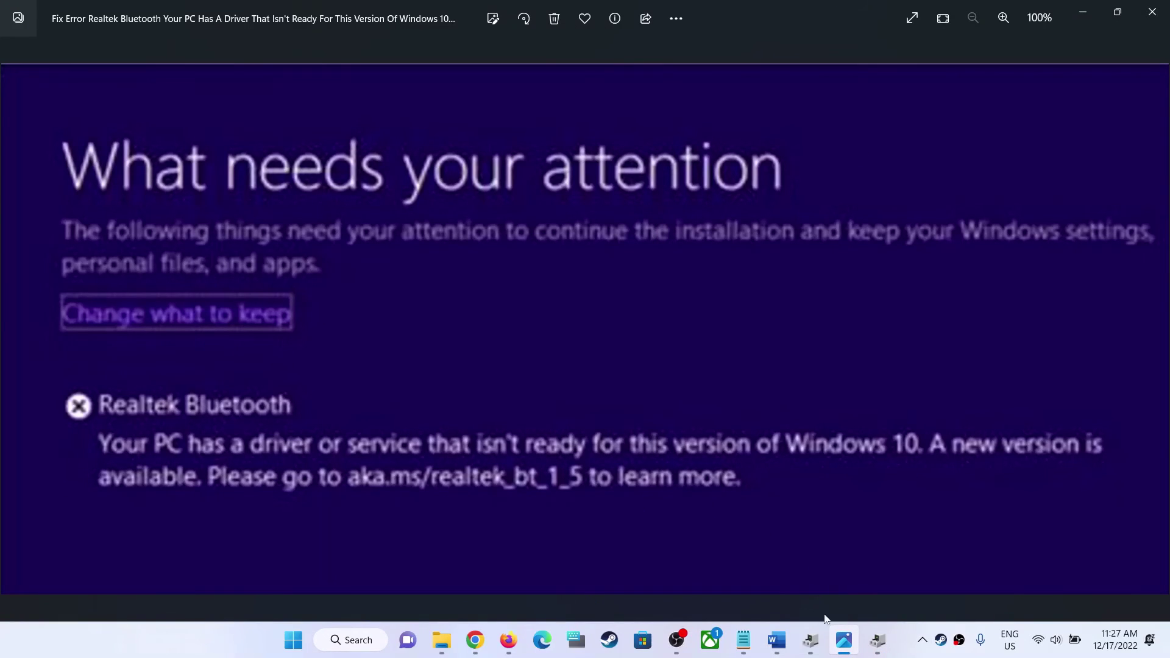
pyautogui.click(777, 640)
pyautogui.moveTo(672, 201); pyautogui.dragTo(874, 201)
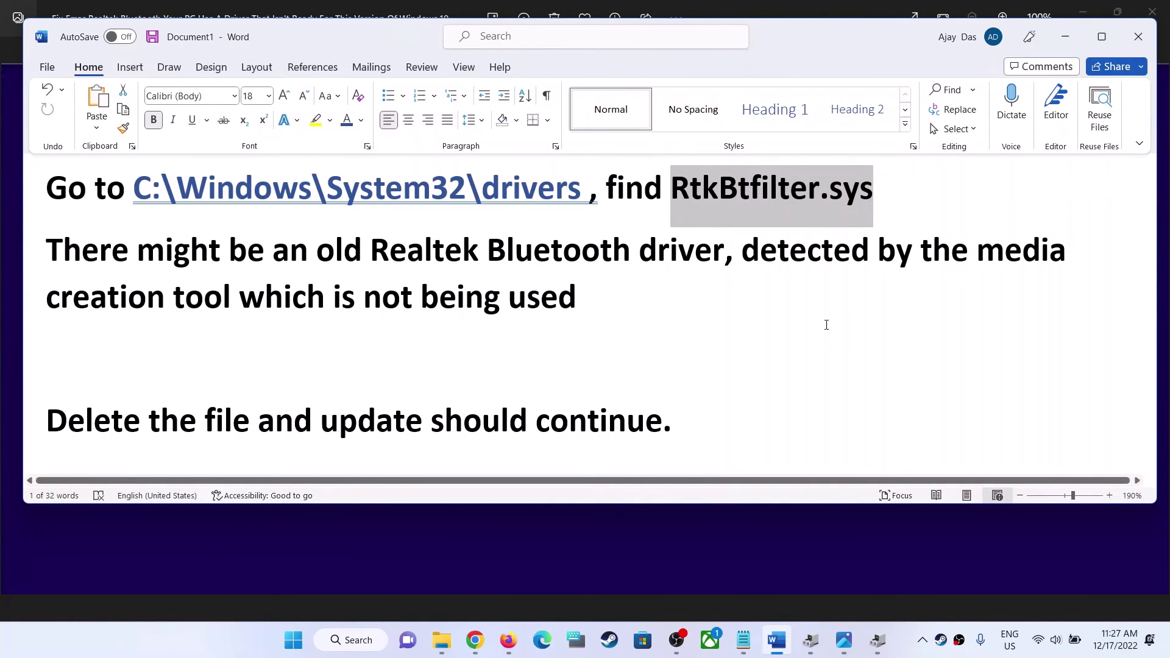
# Step: Minimize the Word notes and view the Realtek adapter's options in Device Manager
pyautogui.click(1065, 37)
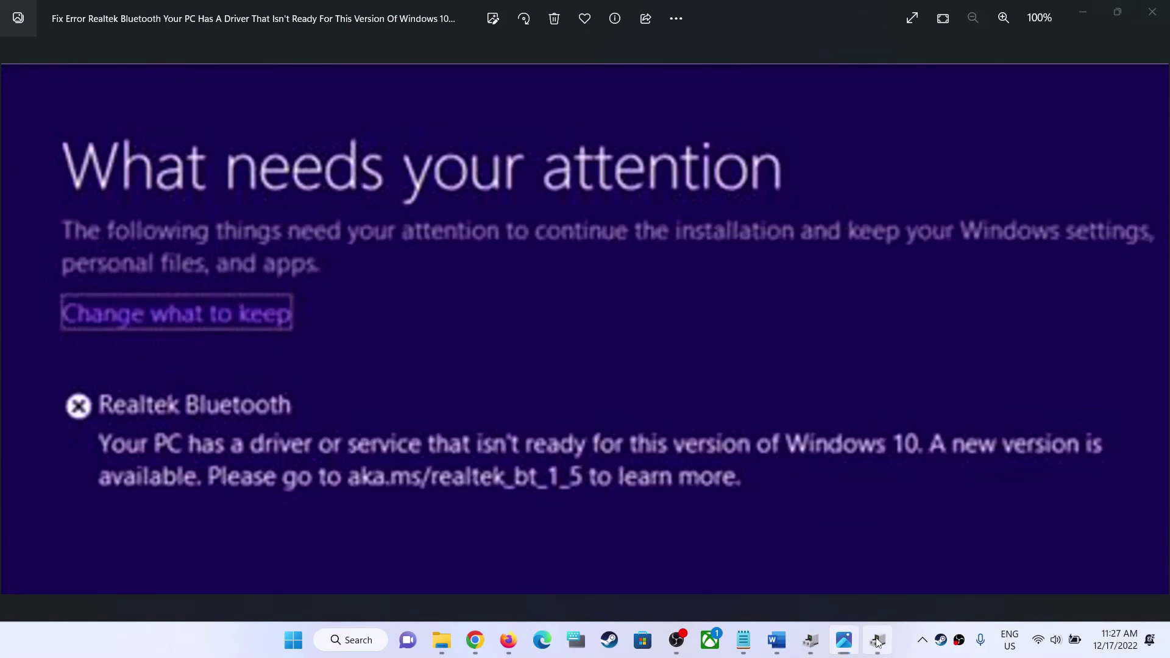
pyautogui.click(878, 640)
pyautogui.rightClick(158, 166)
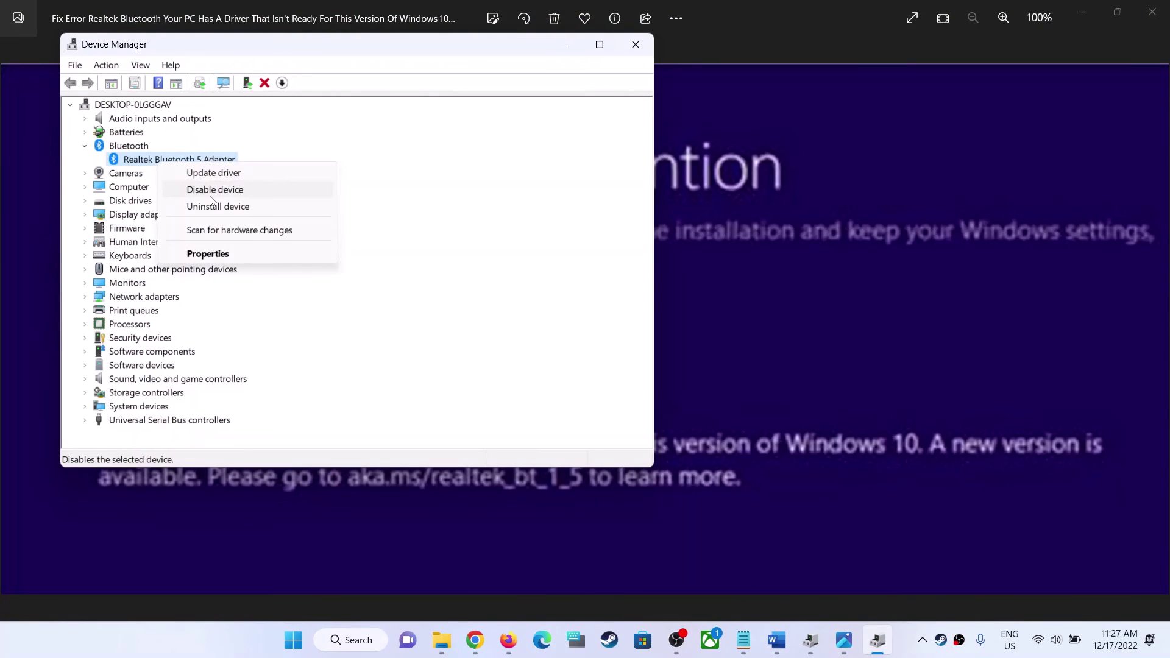
pyautogui.click(774, 459)
# Step: In the Word notes, highlight RtkBtfilter.sys and the 'update should continue' last line
pyautogui.click(776, 640)
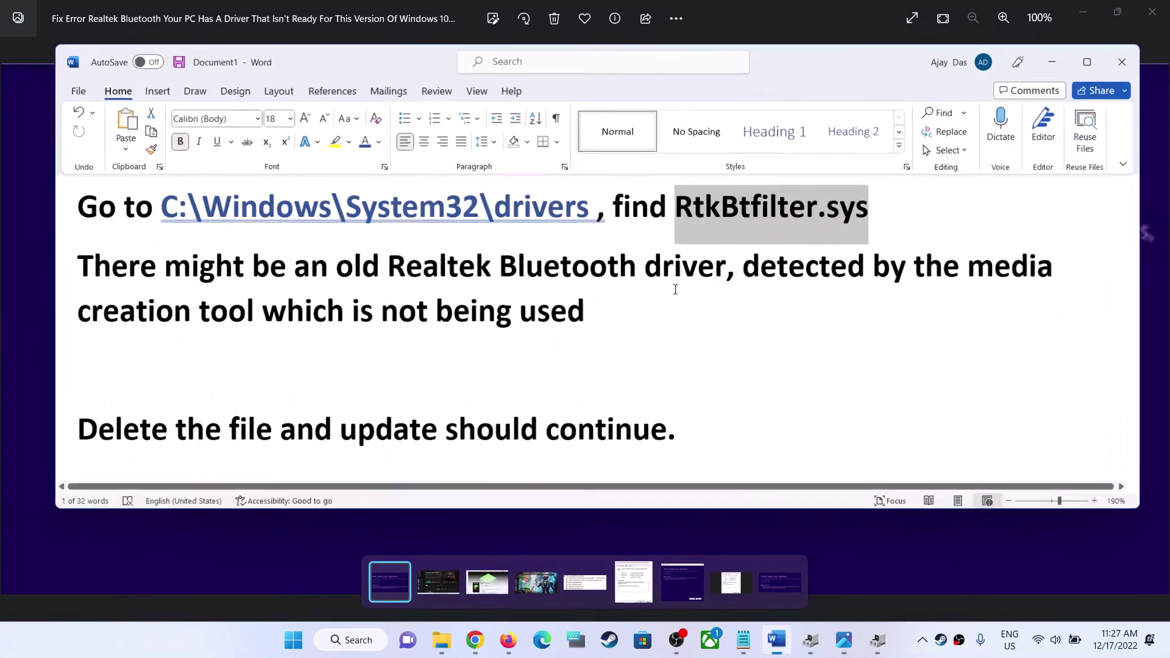
pyautogui.click(719, 189)
pyautogui.moveTo(677, 193); pyautogui.dragTo(859, 190)
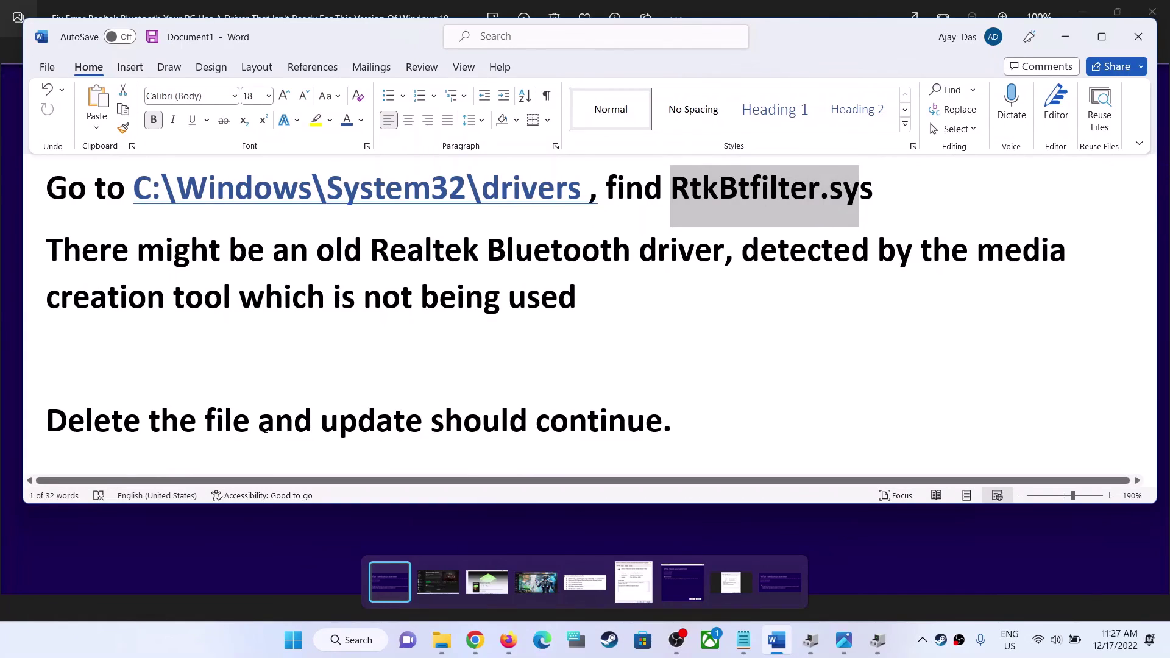
pyautogui.moveTo(262, 428); pyautogui.dragTo(683, 426)
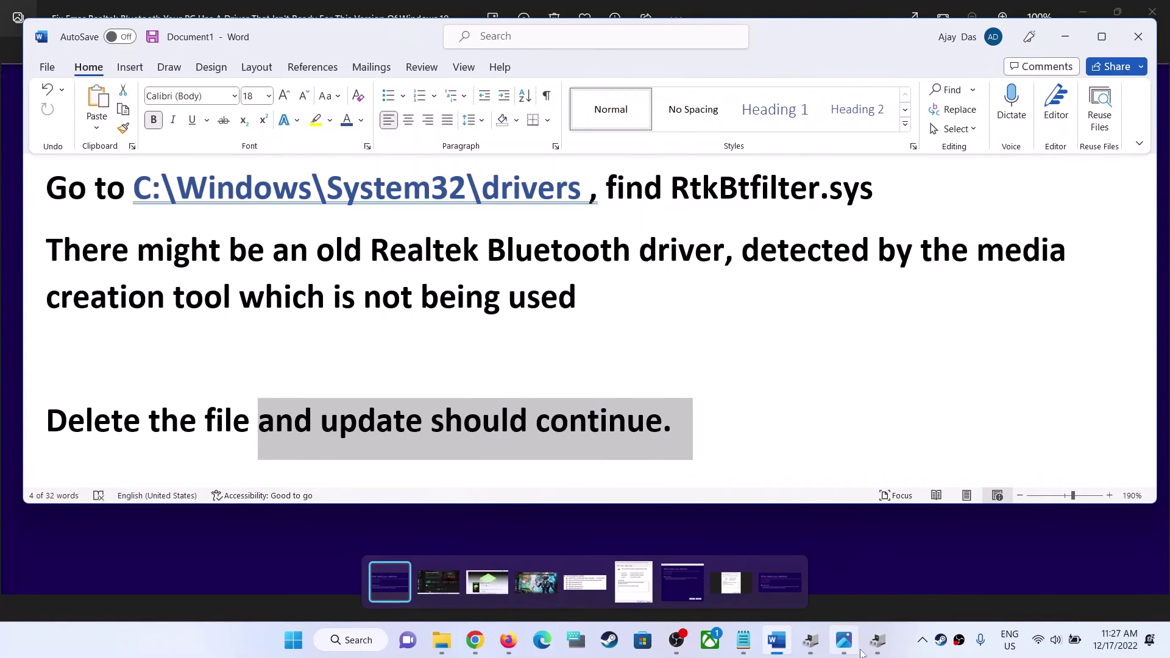
# Step: Recheck the adapter's options, close Device Manager, and minimize the Word notes
pyautogui.click(878, 640)
pyautogui.rightClick(186, 161)
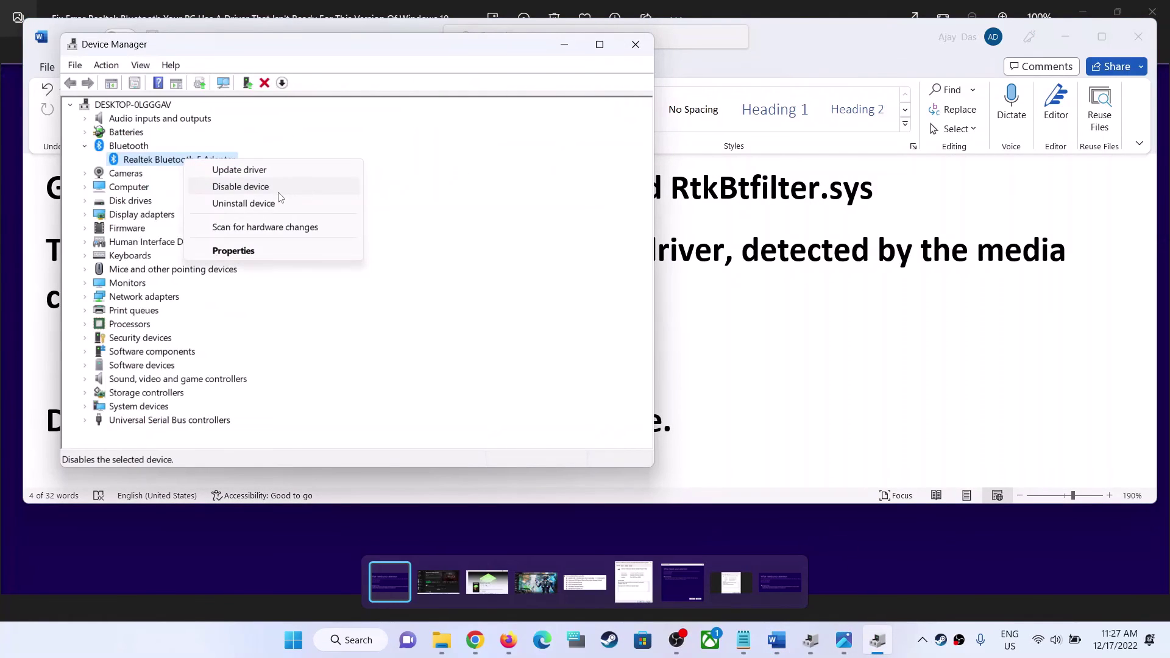
pyautogui.click(556, 167)
pyautogui.rightClick(159, 163)
pyautogui.click(522, 268)
pyautogui.click(641, 44)
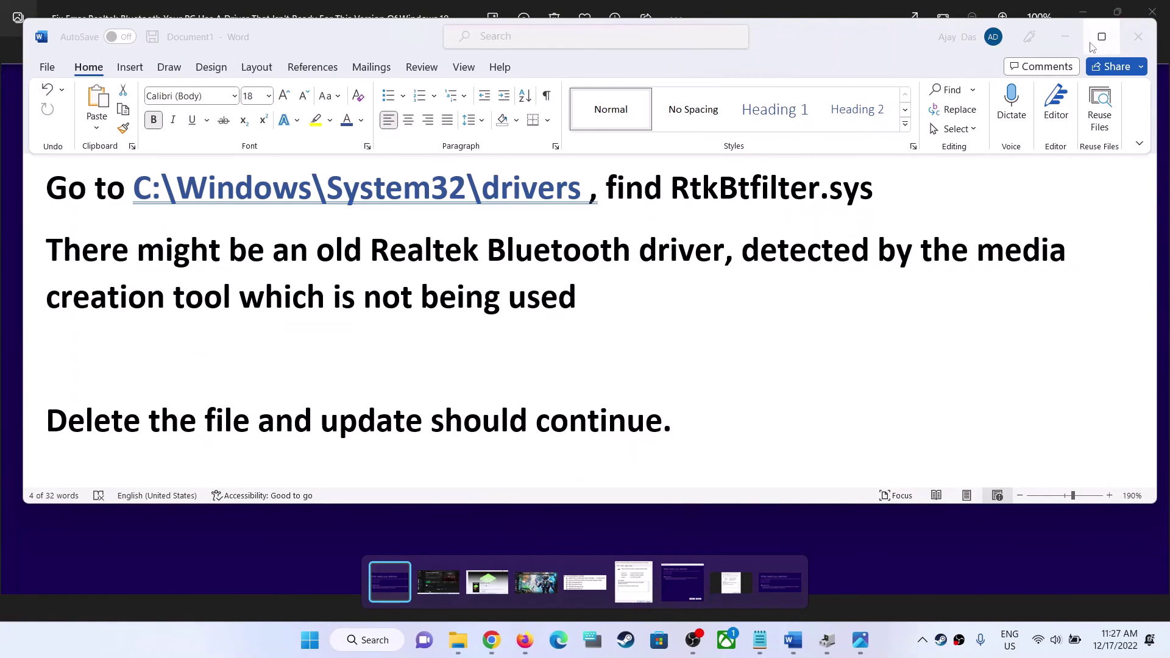
pyautogui.click(1065, 37)
pyautogui.click(896, 650)
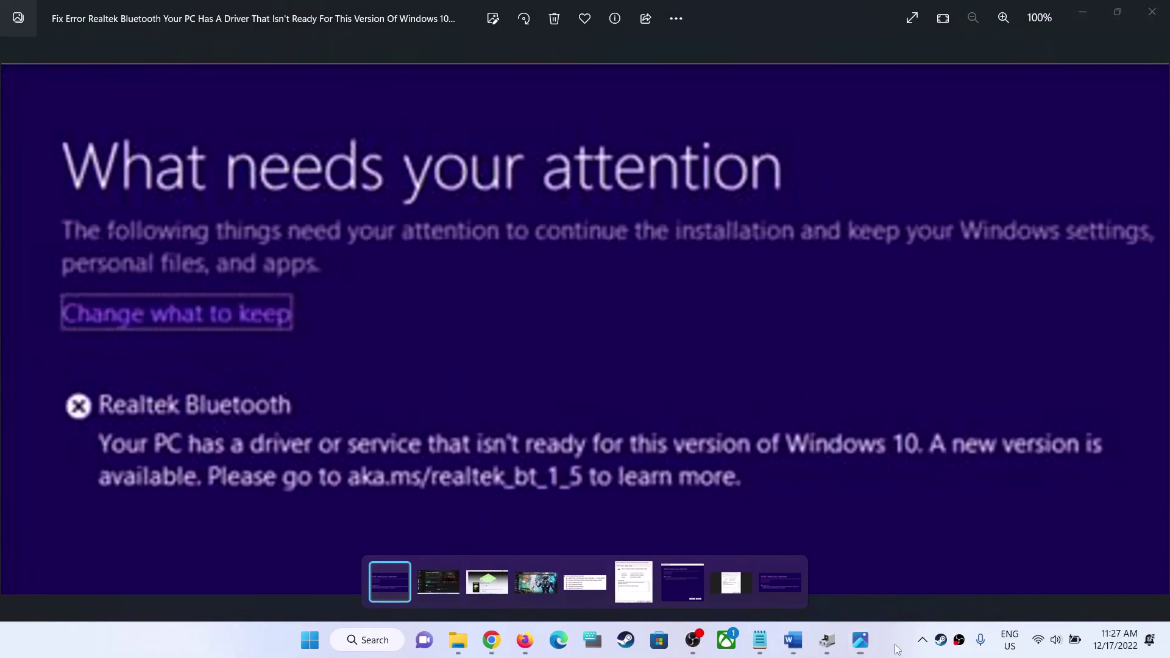